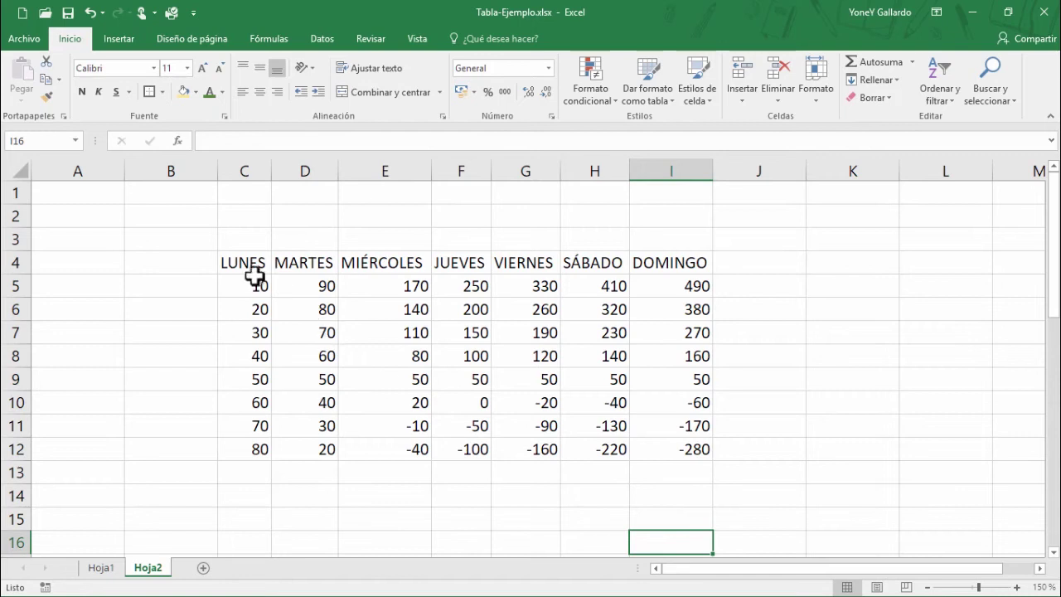
- Make the weekday headers LUNES to DOMINGO in C4:I4 bold
drag(249, 265, 645, 263)
click(83, 92)
click(461, 386)
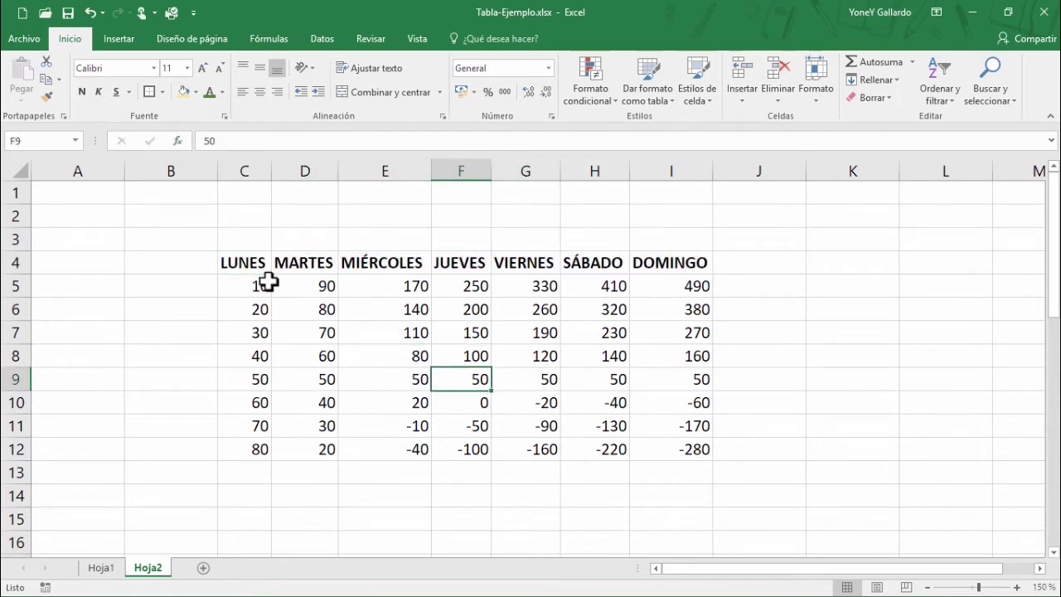
- Try selecting data ranges: C5:I12, the LUNES and MARTES values, then C10:I12
drag(249, 286, 675, 450)
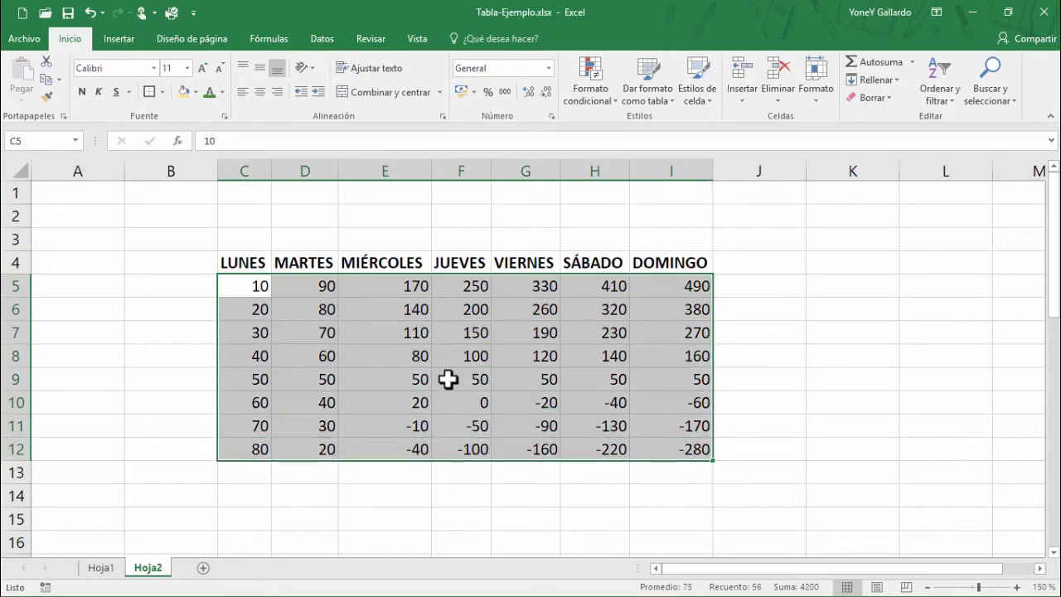
click(450, 510)
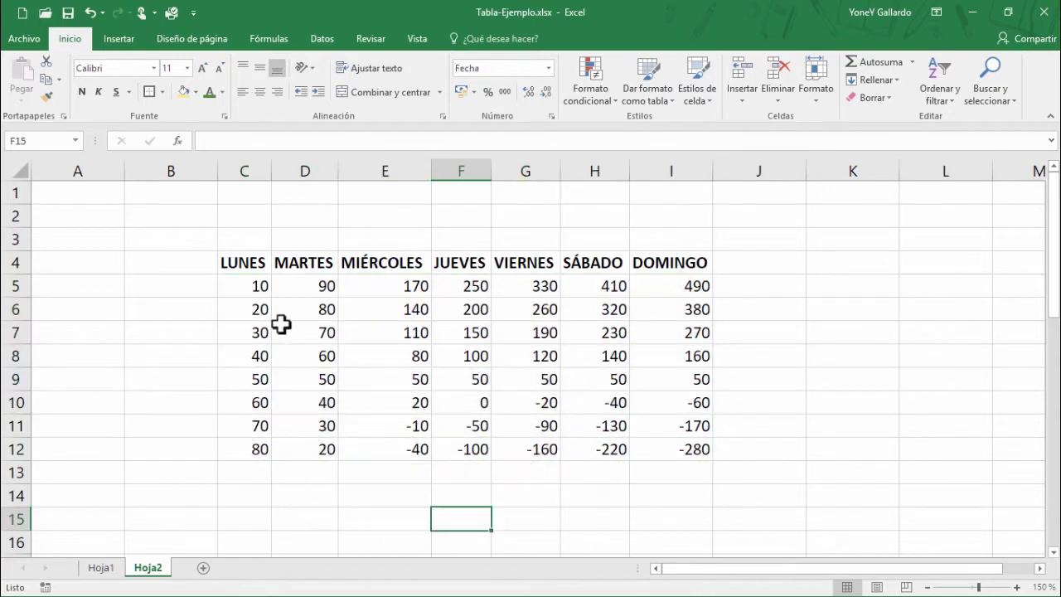
click(260, 284)
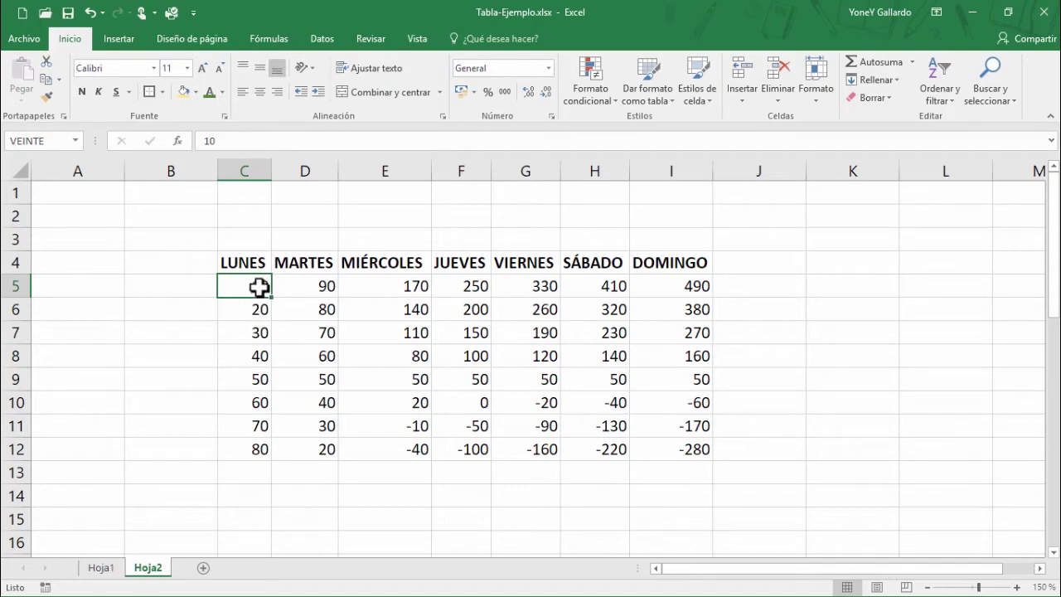
drag(261, 285, 262, 448)
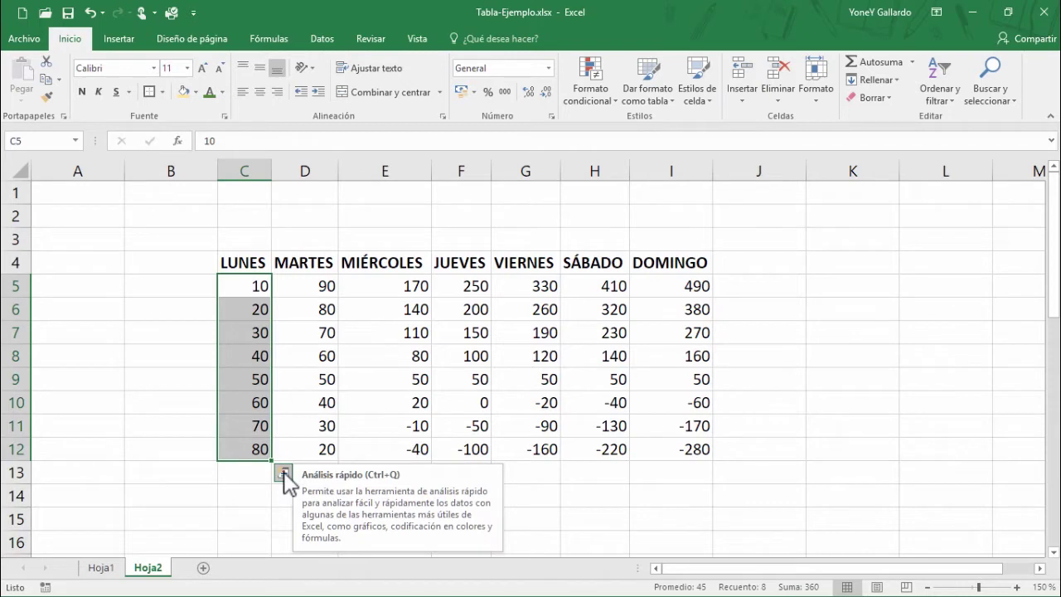
drag(267, 290, 303, 453)
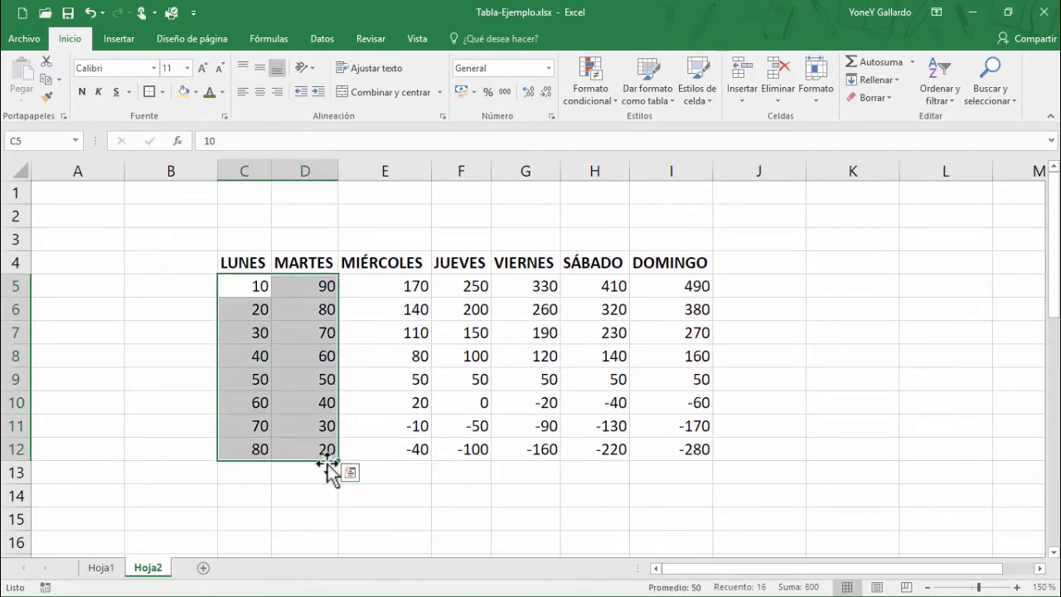
click(282, 309)
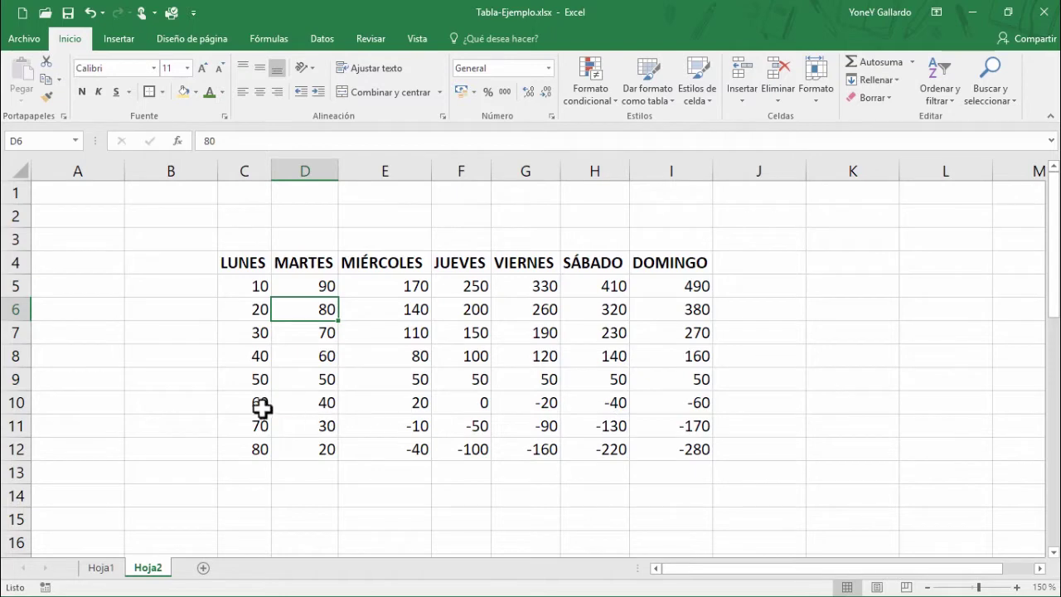
drag(261, 407, 663, 448)
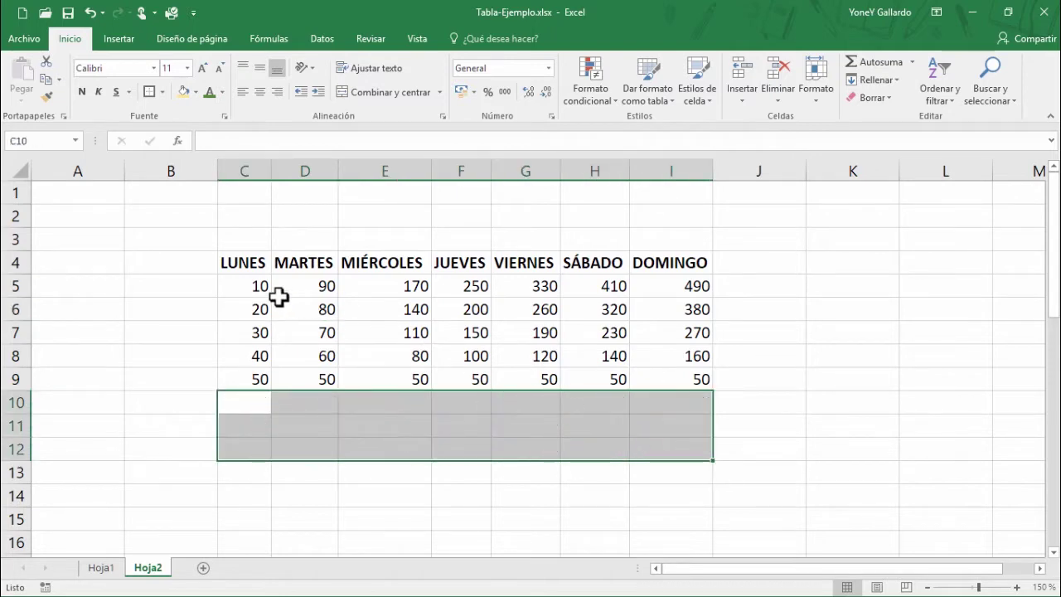
- Set the height of row 5 to 20
drag(260, 285, 671, 383)
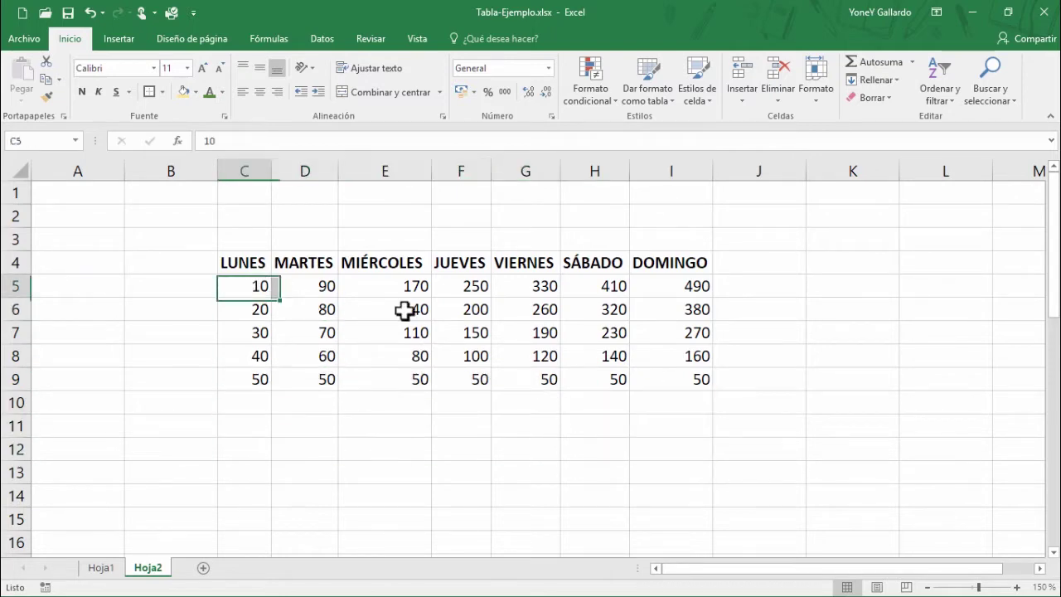
right_click(14, 285)
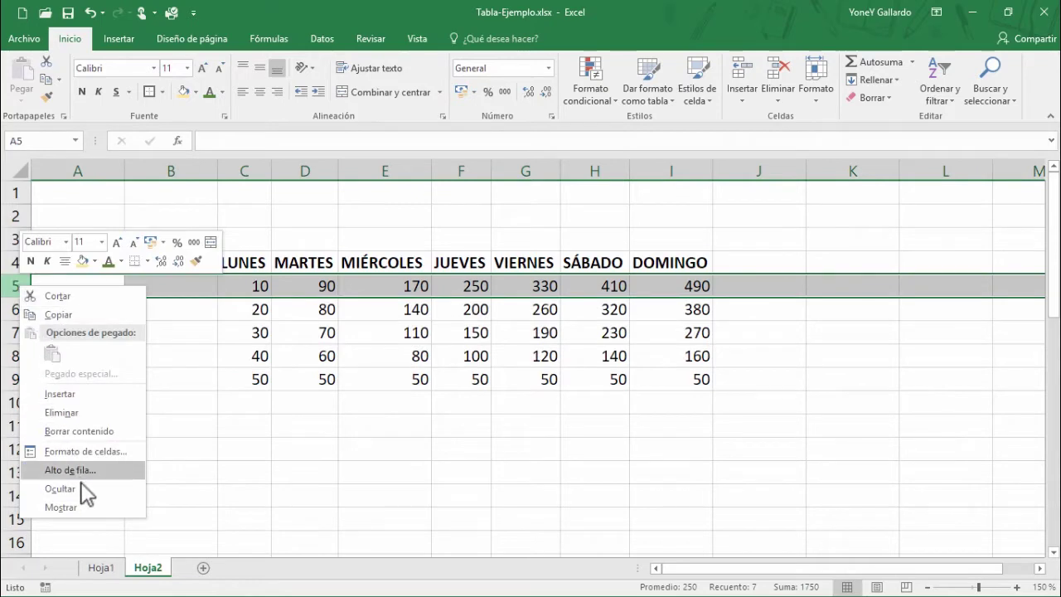
click(58, 471)
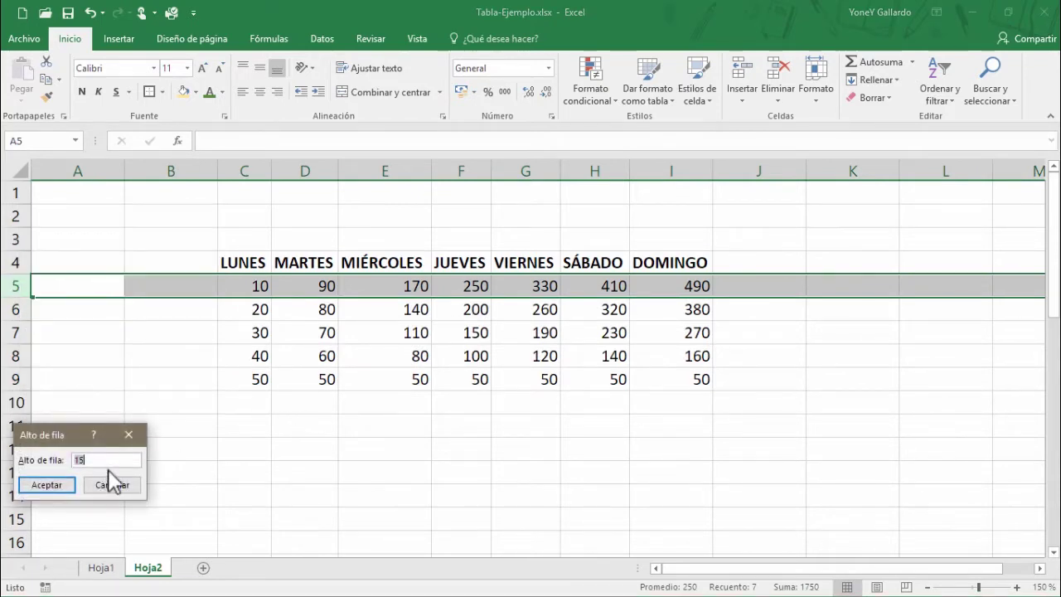
text(20)
click(49, 487)
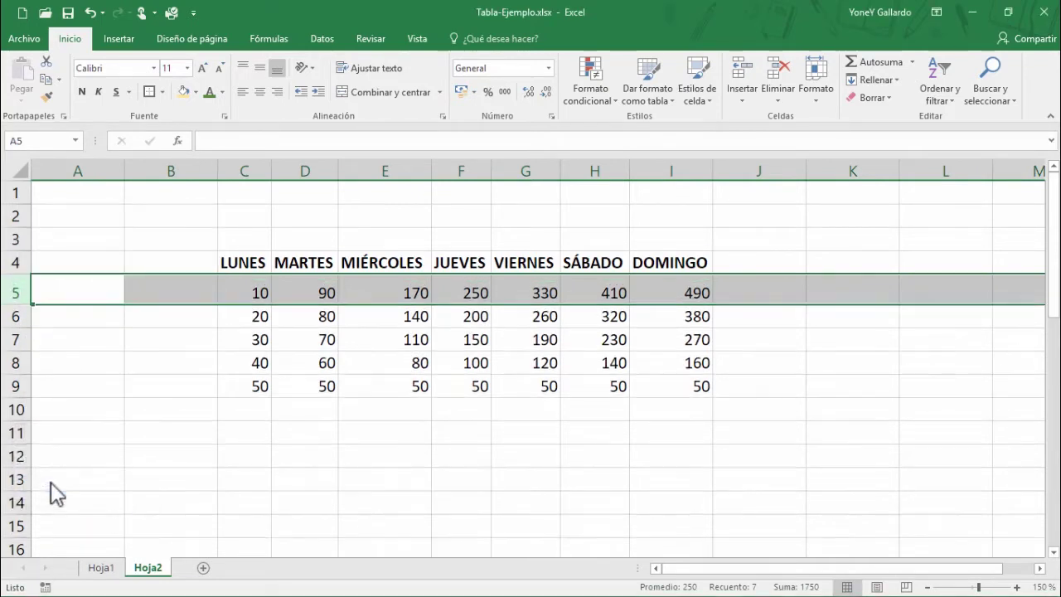
- Give rows 5–9 a taller height, entering 5 in Alto de fila
drag(25, 298, 21, 387)
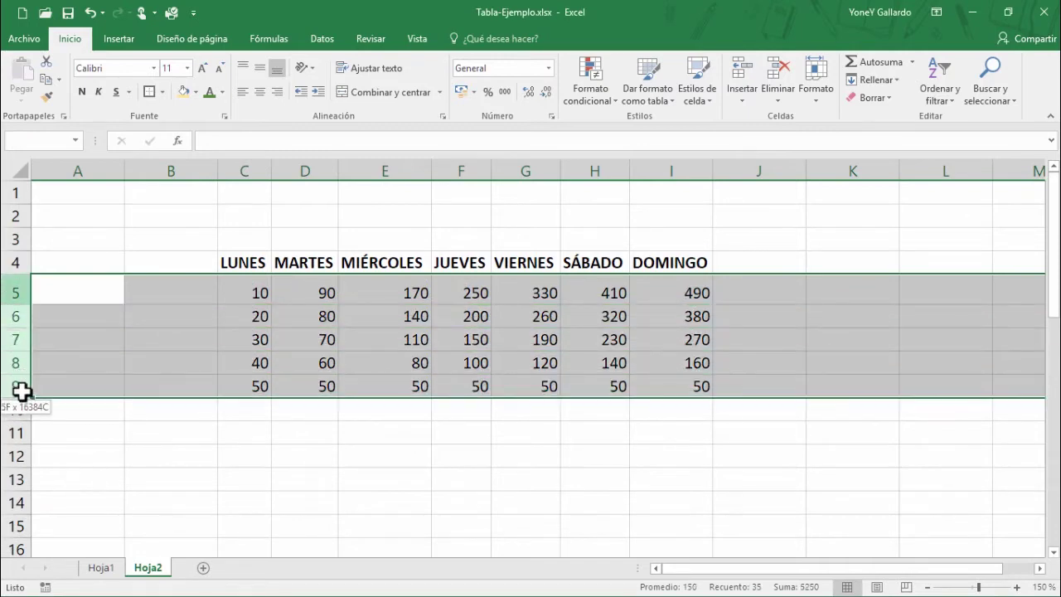
right_click(14, 340)
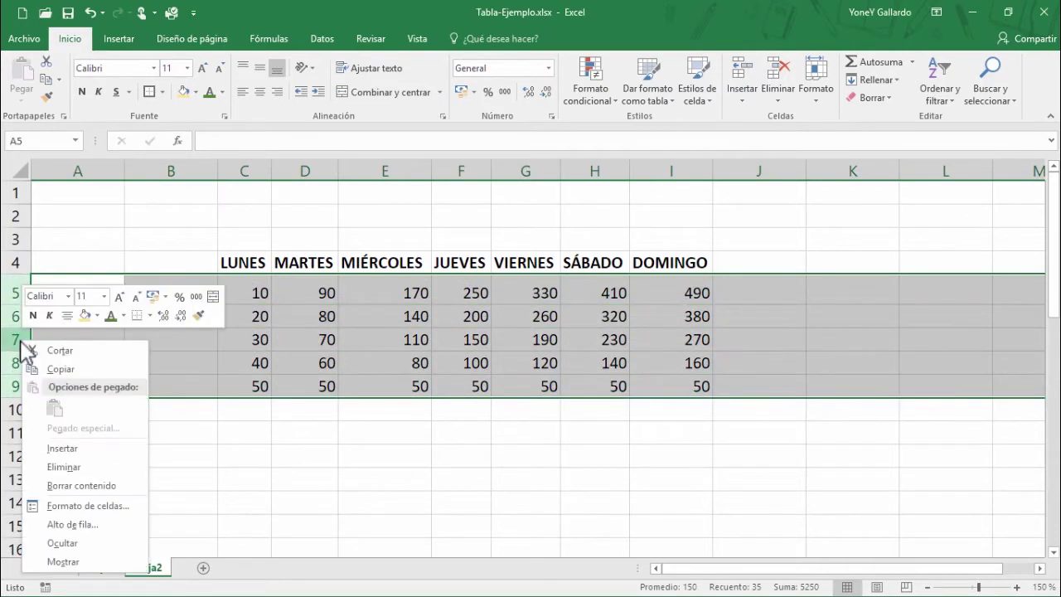
click(83, 525)
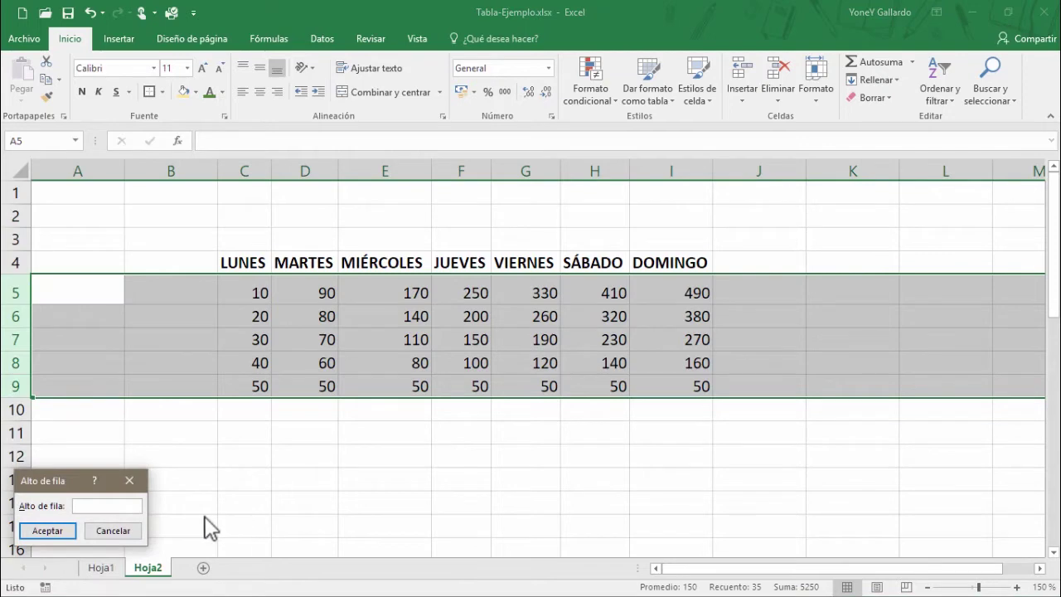
text(25)
click(47, 530)
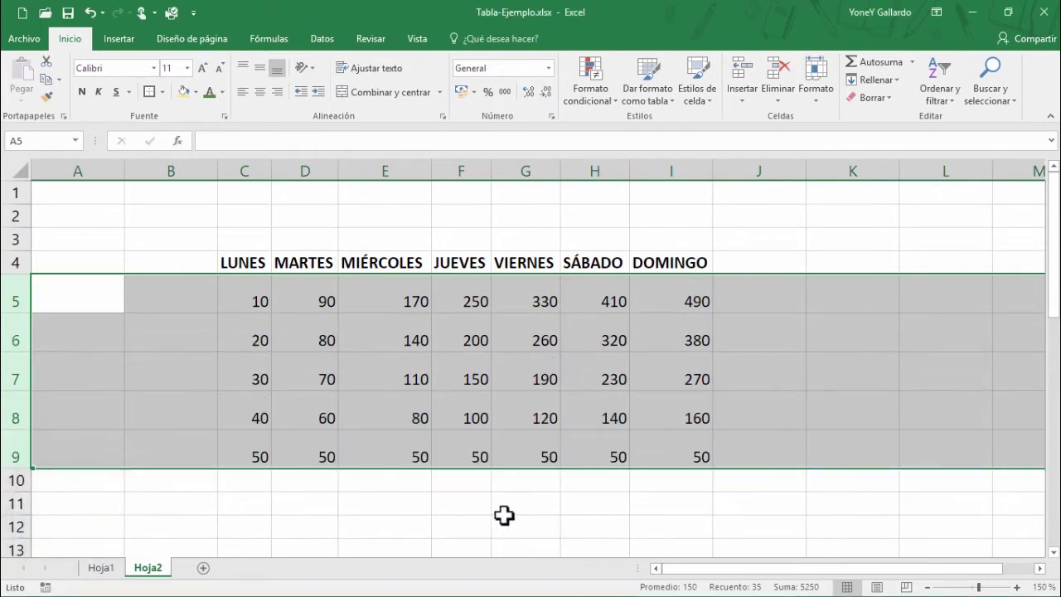
click(505, 516)
mouse_move(259, 169)
mouse_down()
mouse_move(492, 184)
mouse_move(663, 172)
mouse_up()
- Set columns C–I to a column width of 10
right_click(668, 174)
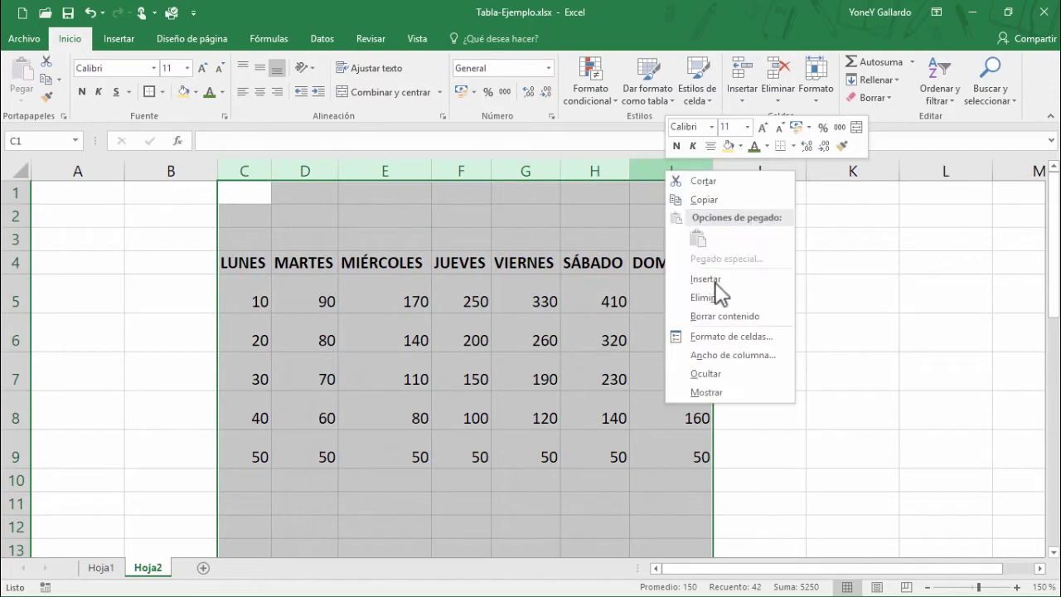
click(720, 356)
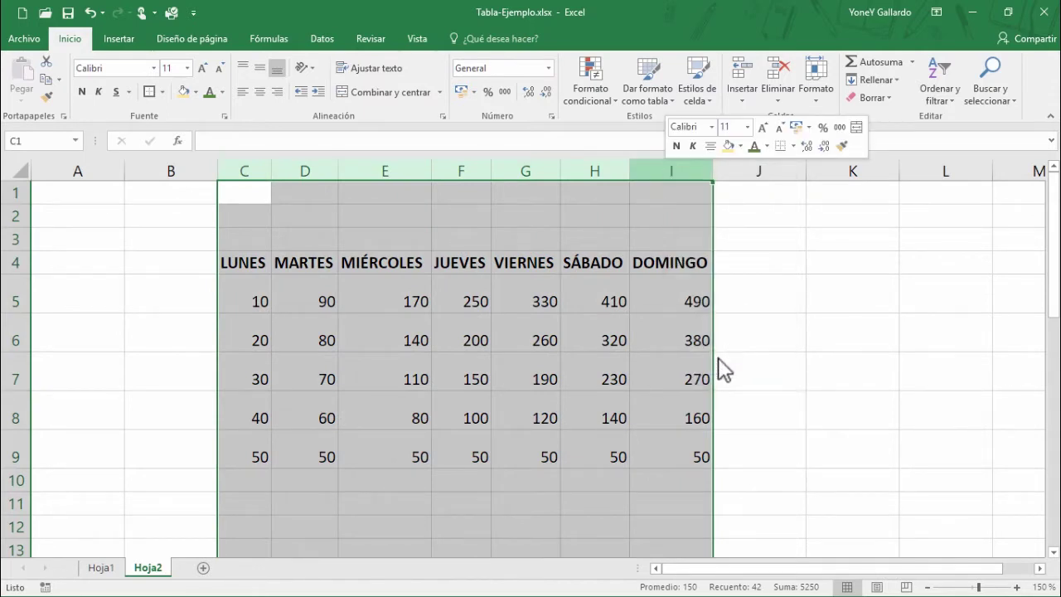
text(1)
text(0)
click(698, 369)
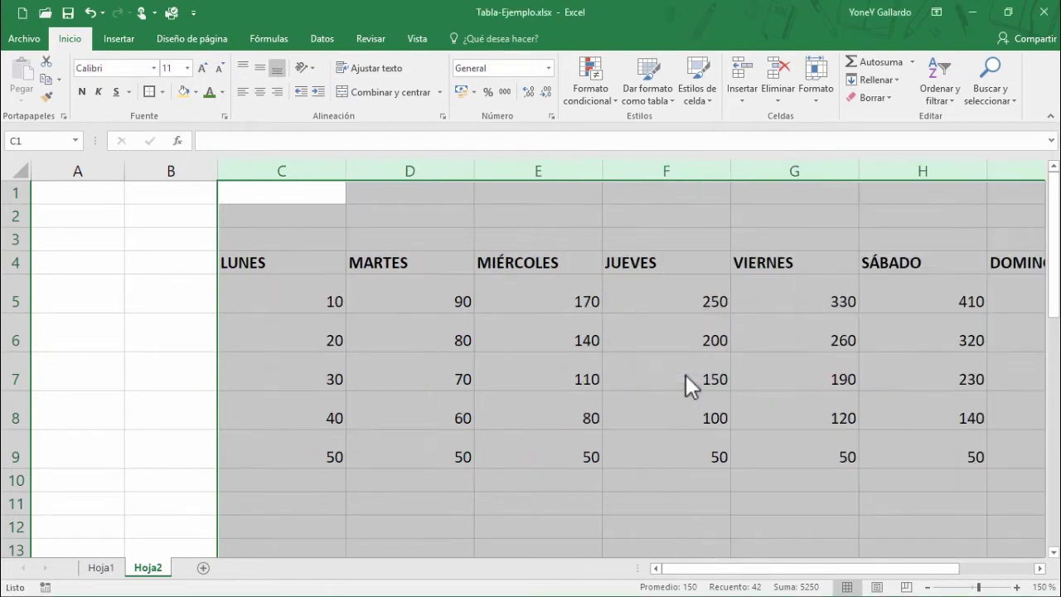
- Review the widened table up to DOMINGO, then select the LUNES values C5:C9
right_click(297, 172)
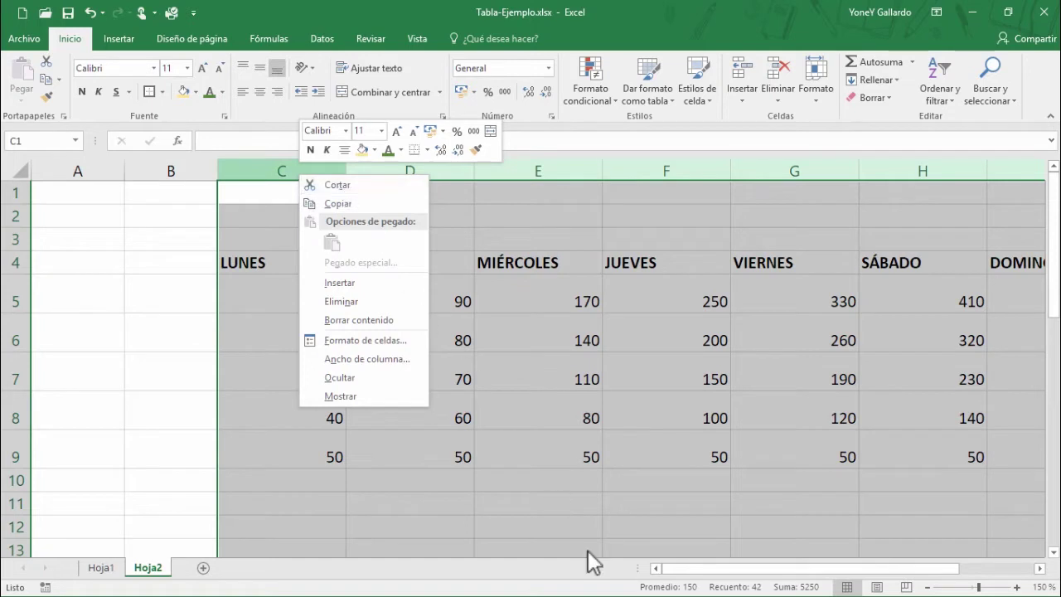
click(715, 569)
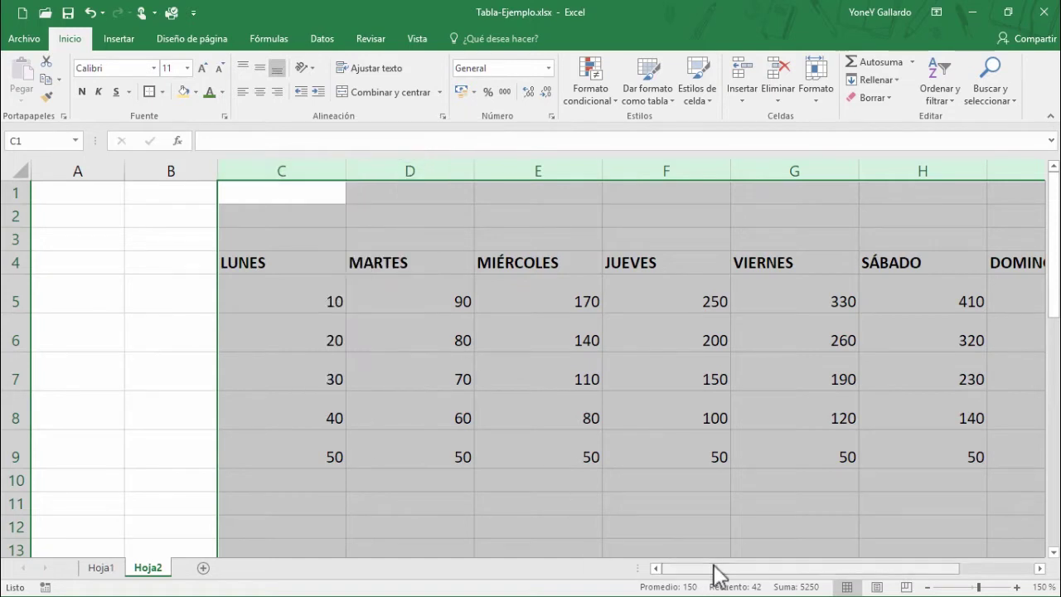
click(1039, 570)
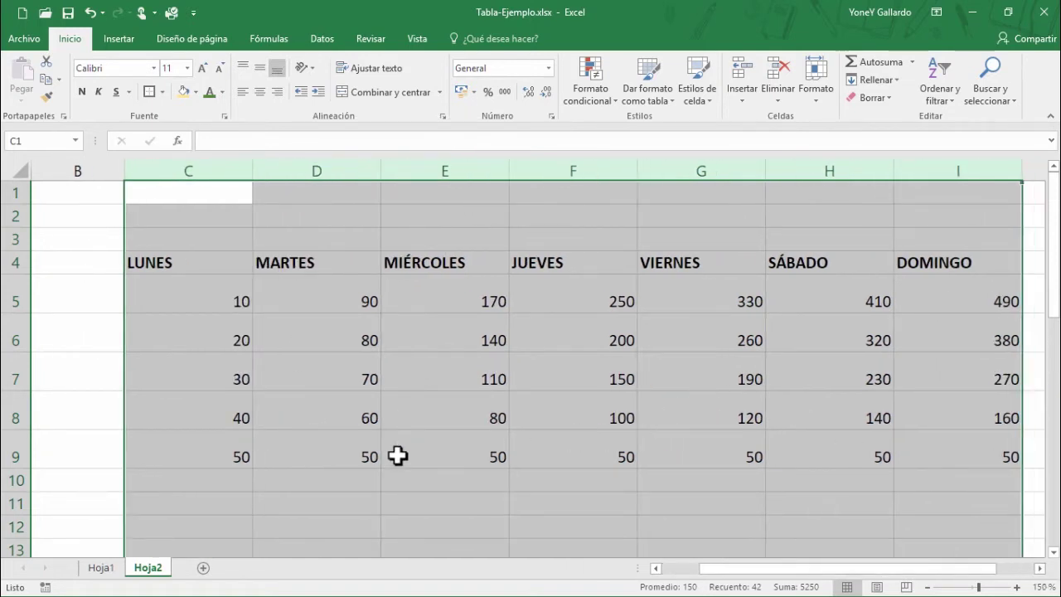
click(364, 456)
drag(228, 297, 933, 453)
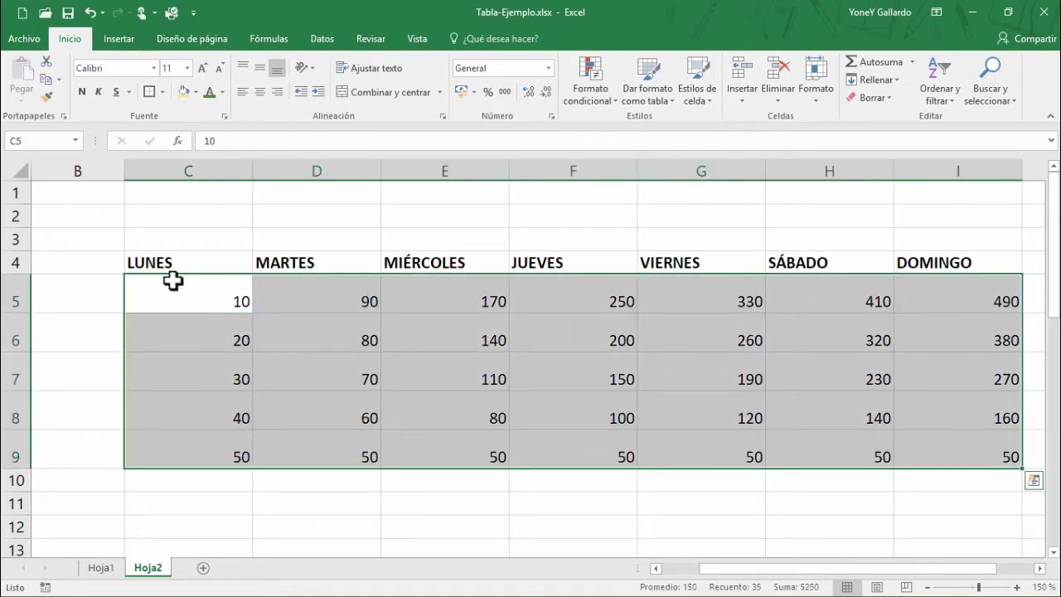
click(323, 402)
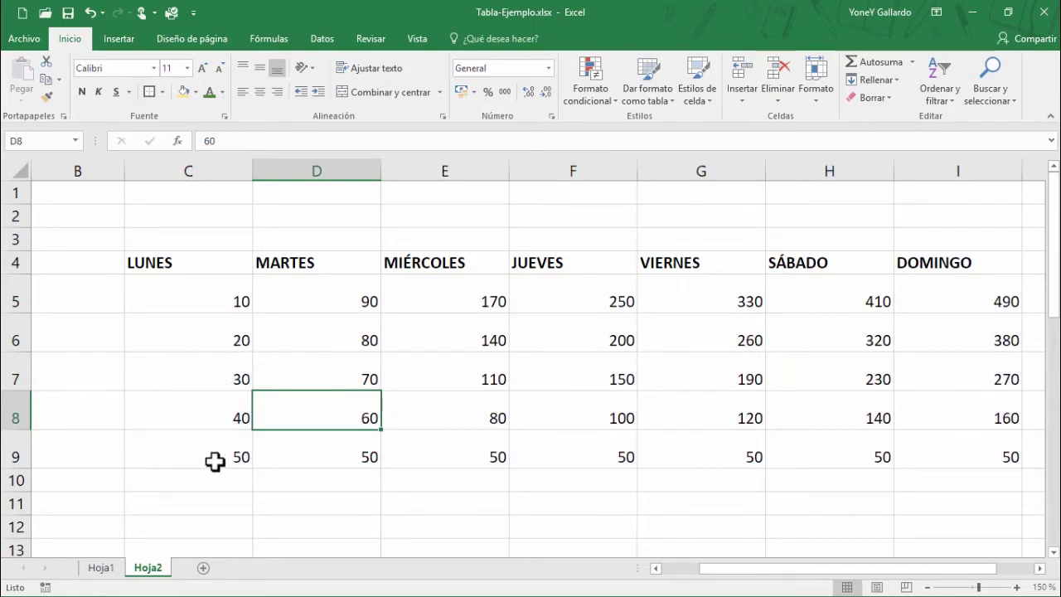
drag(206, 285, 938, 443)
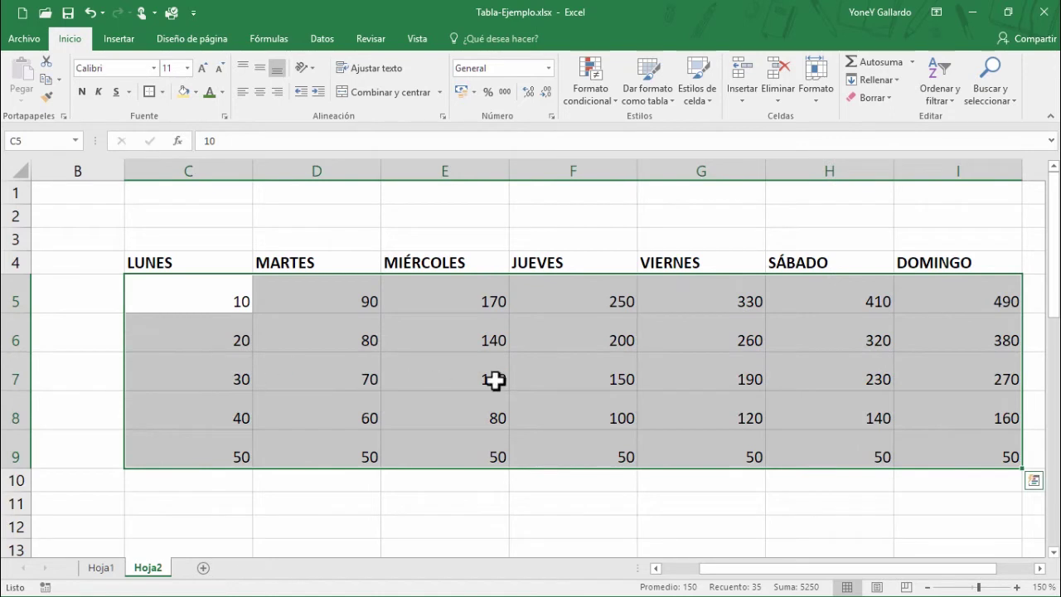
click(287, 395)
drag(205, 309, 198, 452)
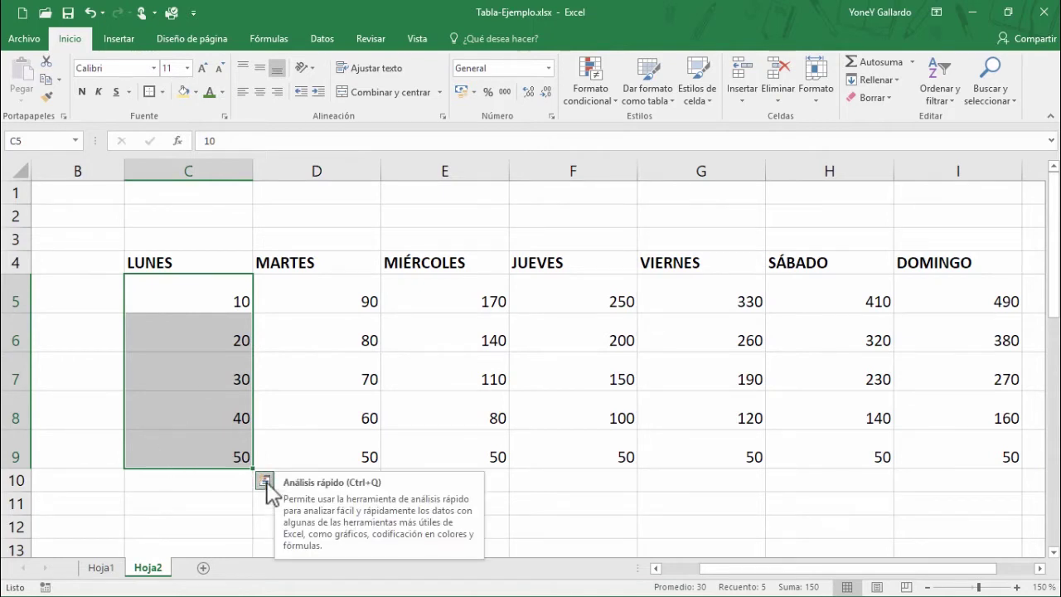
- Apply Quick Analysis data bars to the LUNES values C5:C9
click(264, 482)
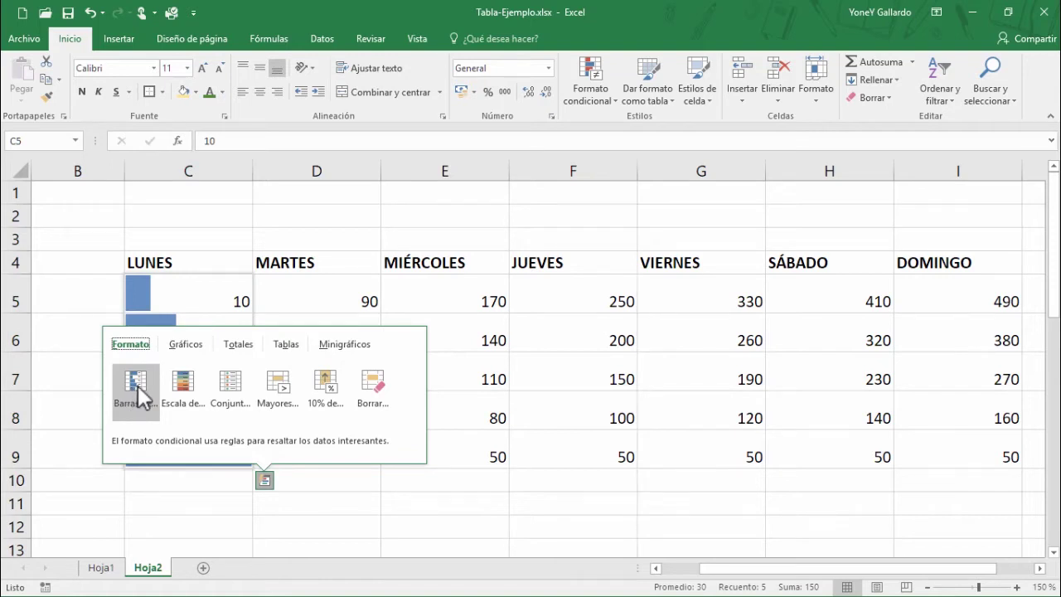
click(138, 385)
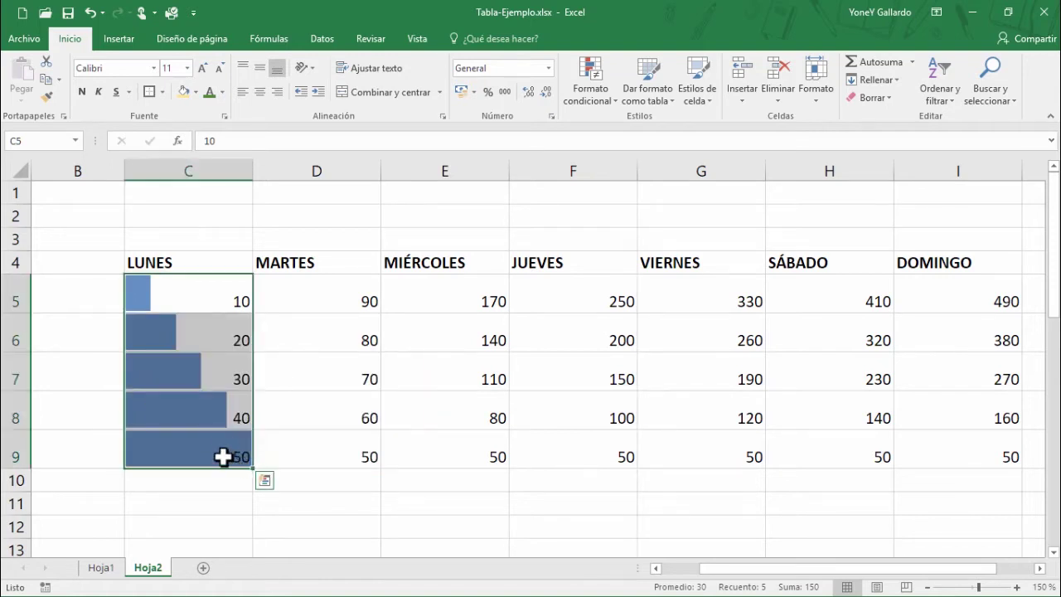
click(187, 451)
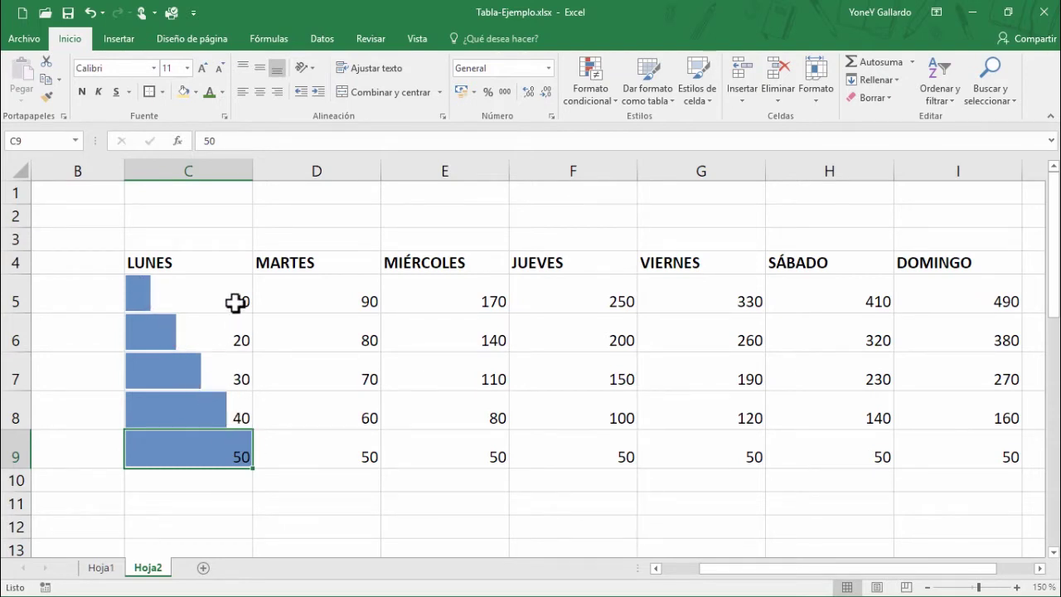
- Change the first LUNES value in C5 to 60
key(Up)
key(Up)
key(Up)
key(Up)
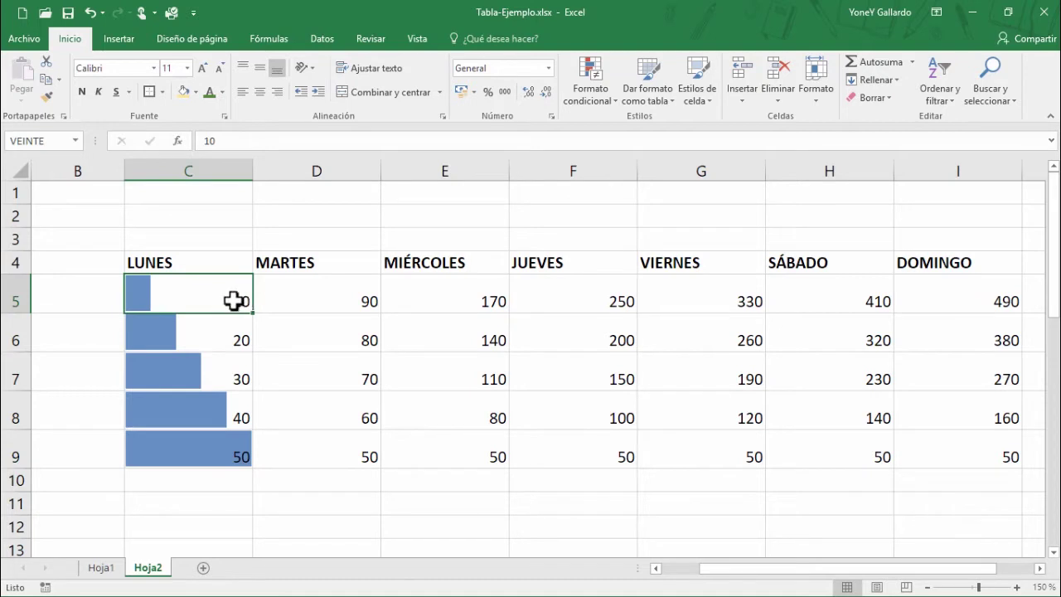
double_click(235, 301)
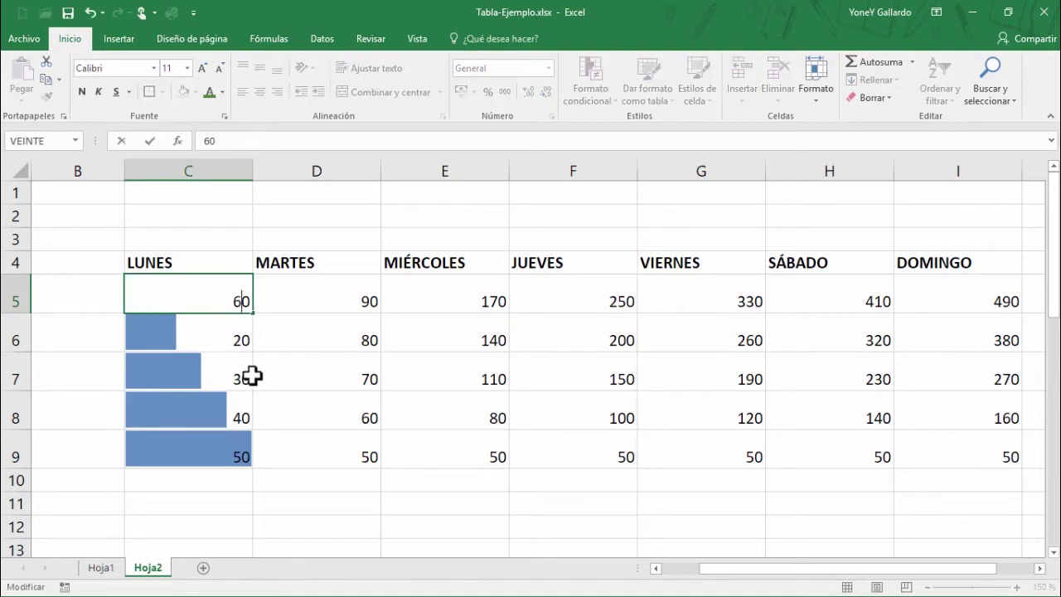
key(Return)
click(227, 296)
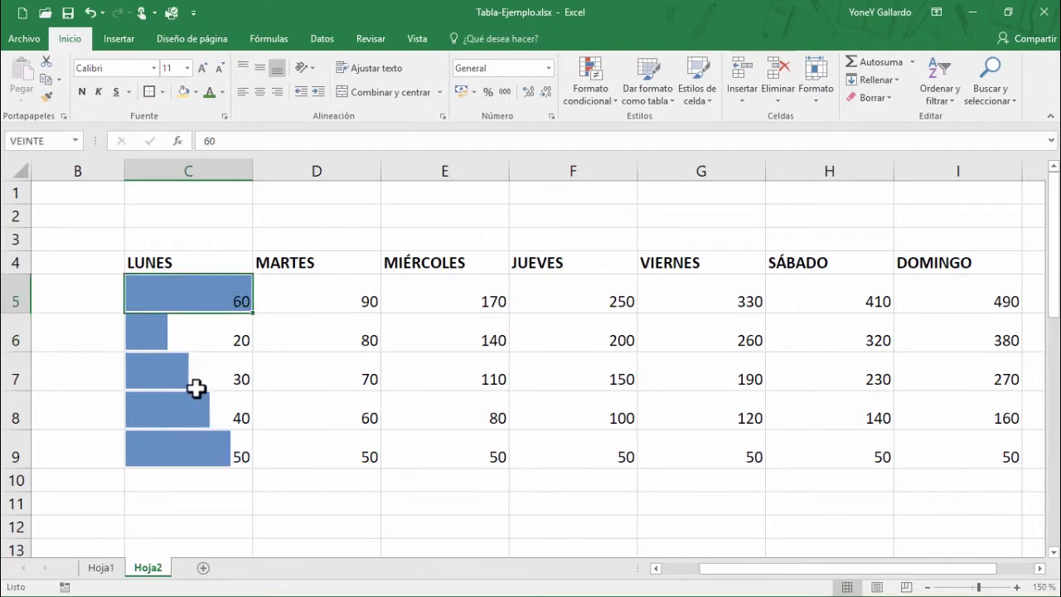
- Change the C6 value from 20 to 10
click(199, 339)
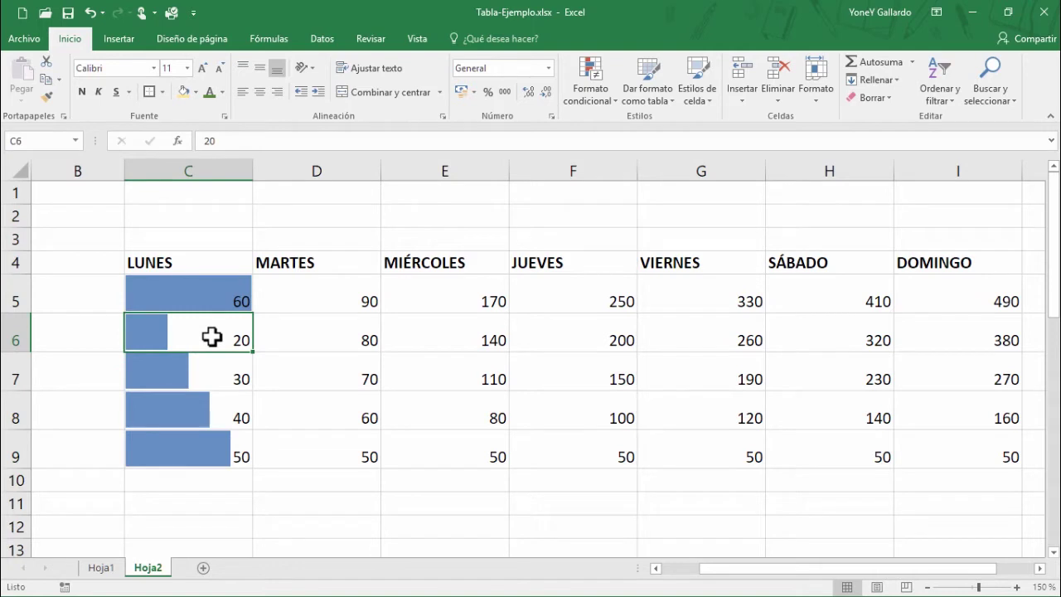
double_click(213, 337)
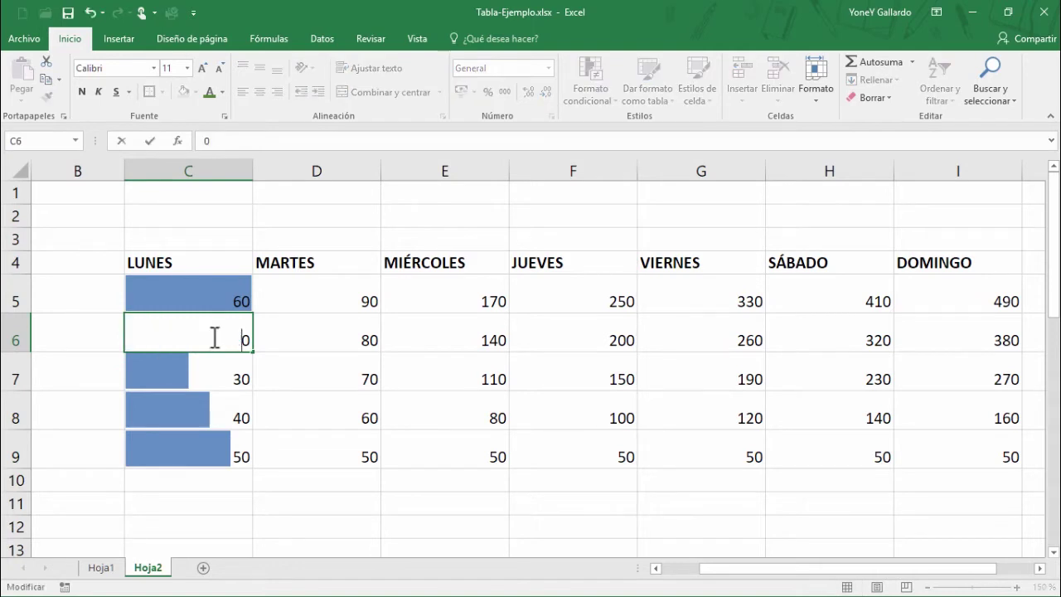
text(1)
key(Return)
drag(216, 308, 207, 452)
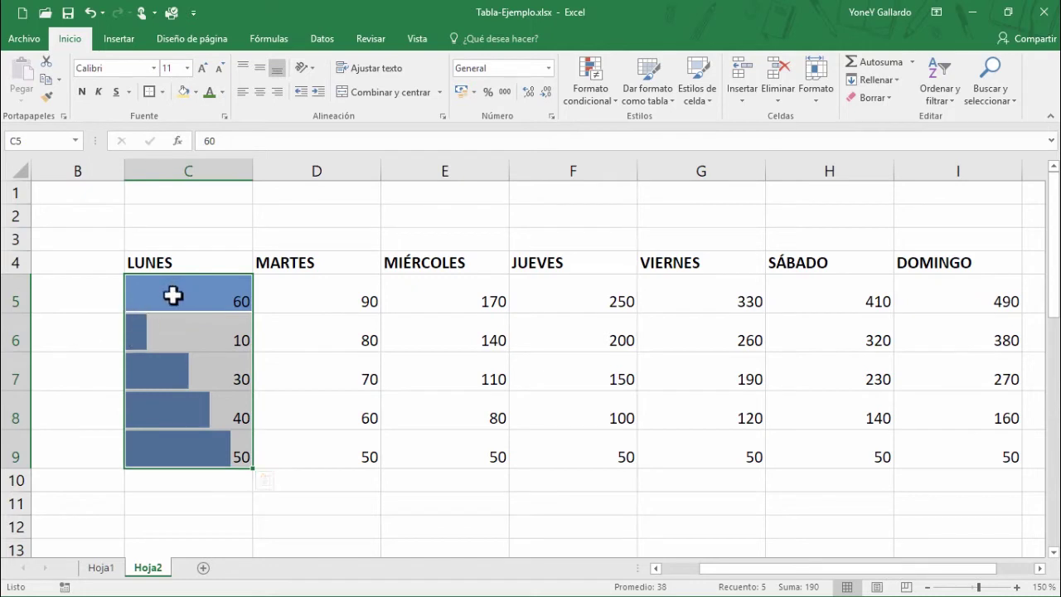
- Check C6 reads 10 in the cell and formula bar, then reselect C5:C9
click(305, 365)
click(199, 333)
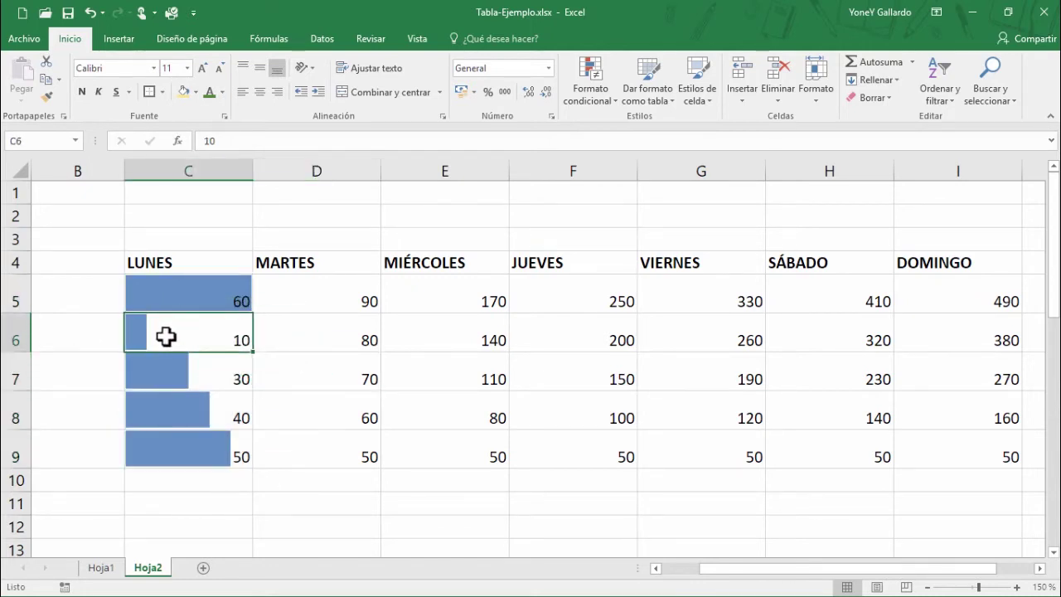
double_click(200, 333)
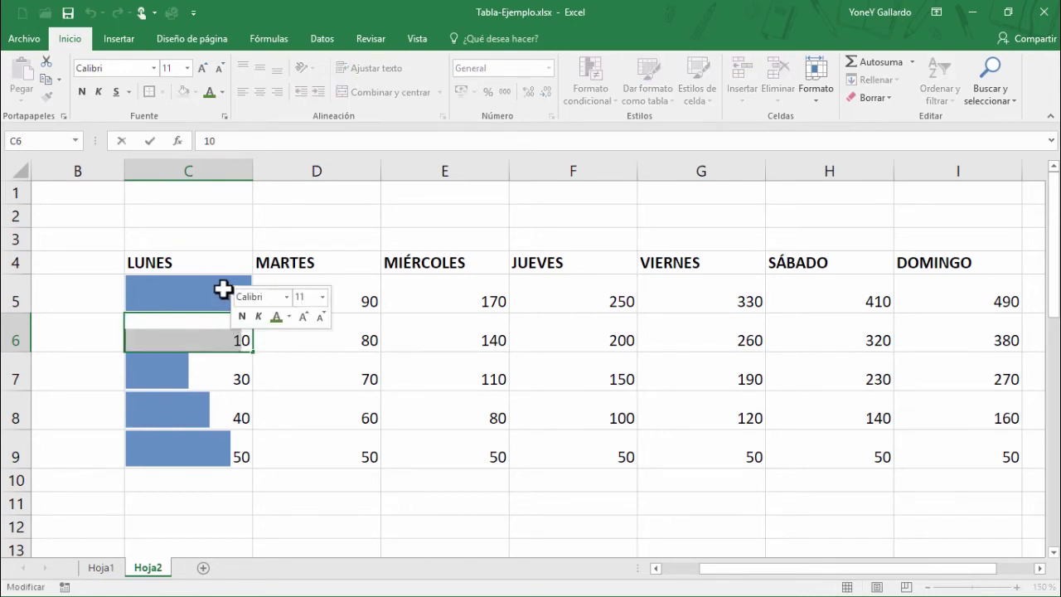
click(224, 291)
click(221, 340)
click(226, 141)
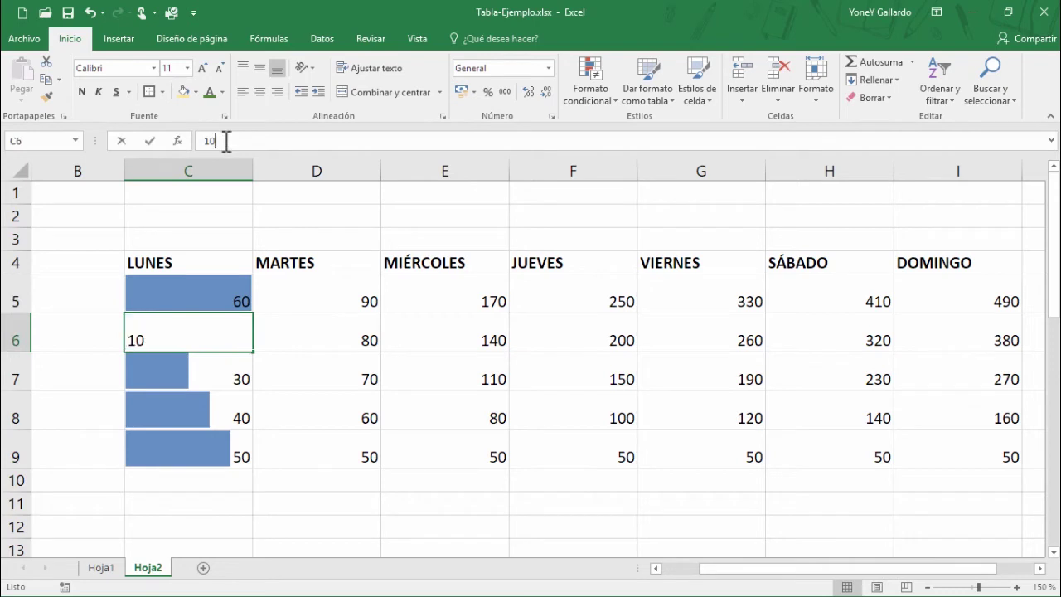
double_click(209, 141)
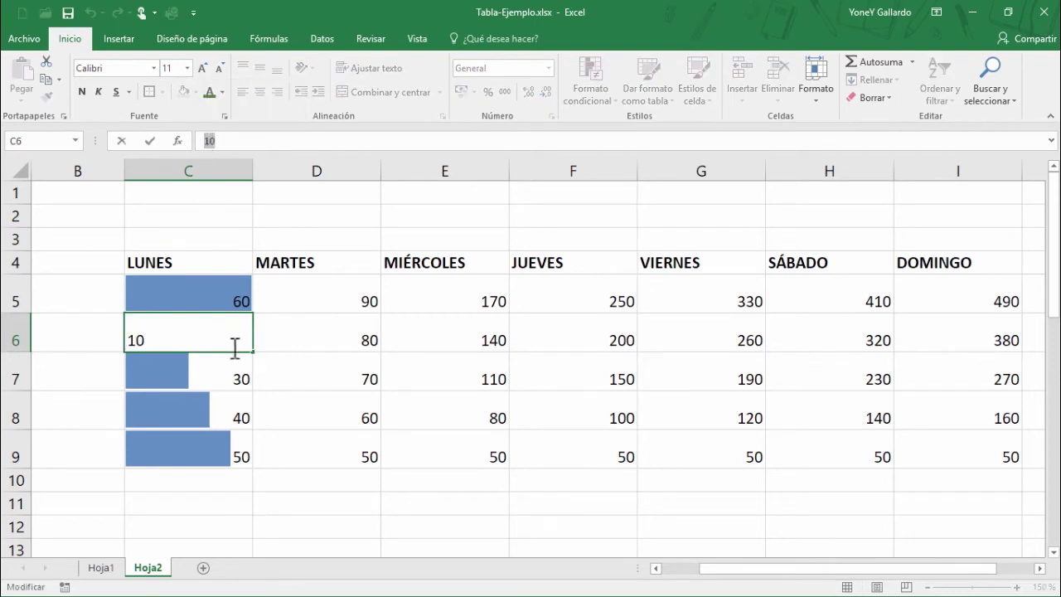
click(212, 379)
drag(199, 303, 198, 446)
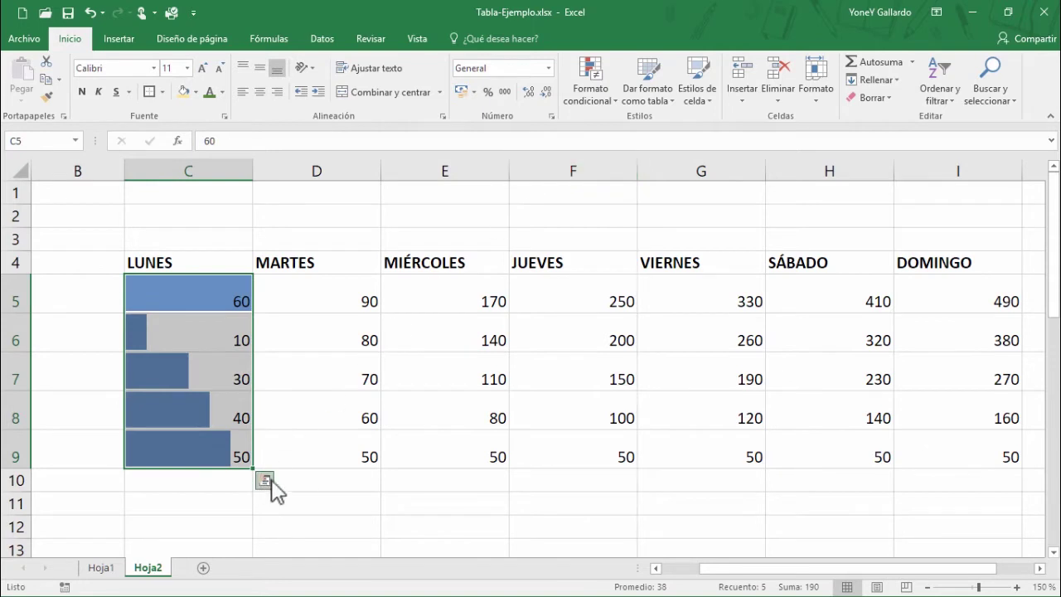
- Strip the data bars from C5:C9 with Borrar formatos and reopen Quick Analysis on them
click(886, 100)
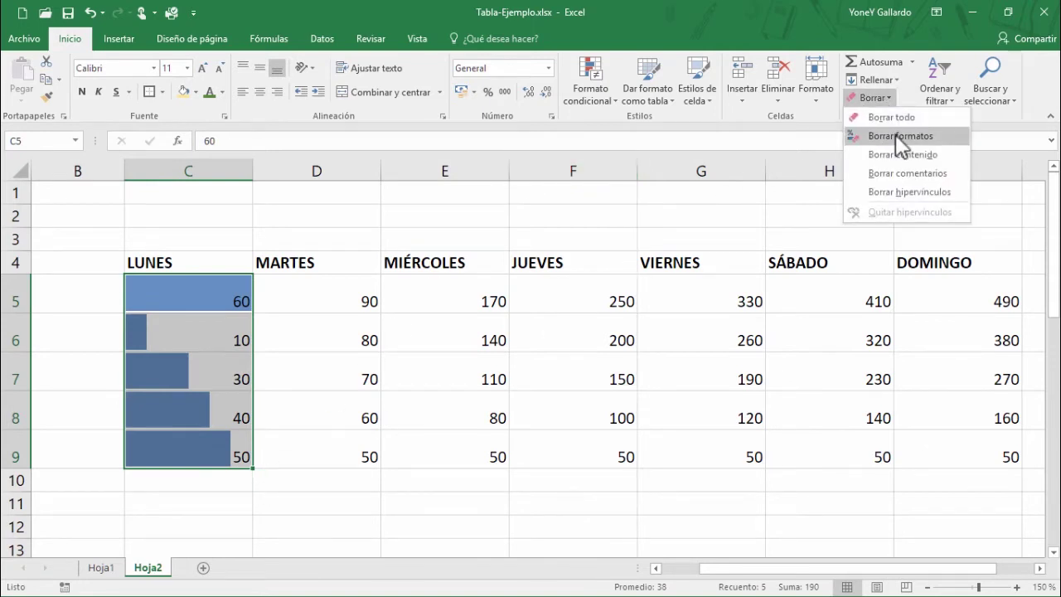
click(895, 135)
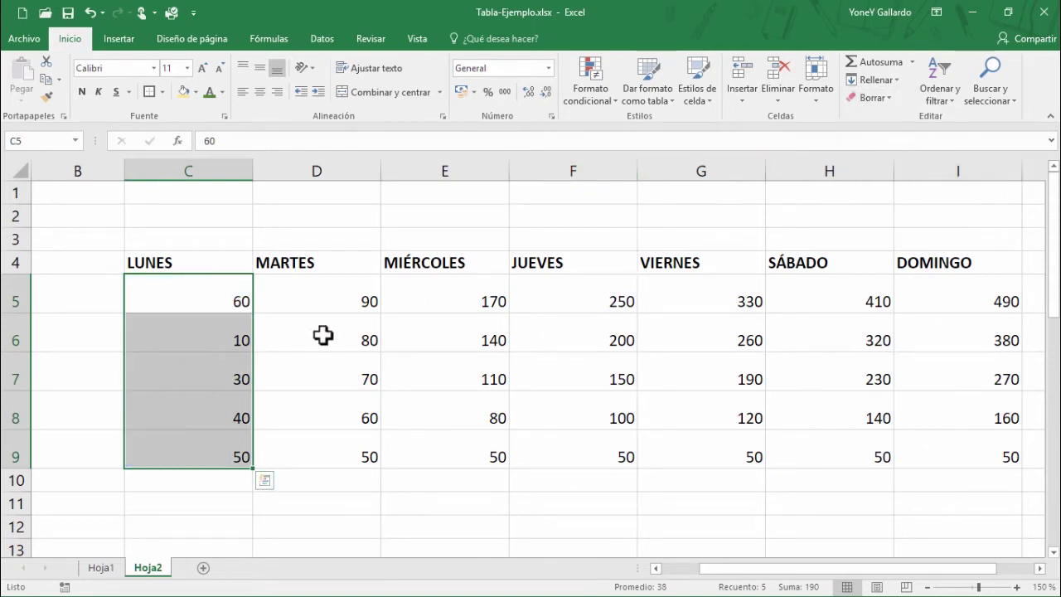
drag(210, 298, 209, 462)
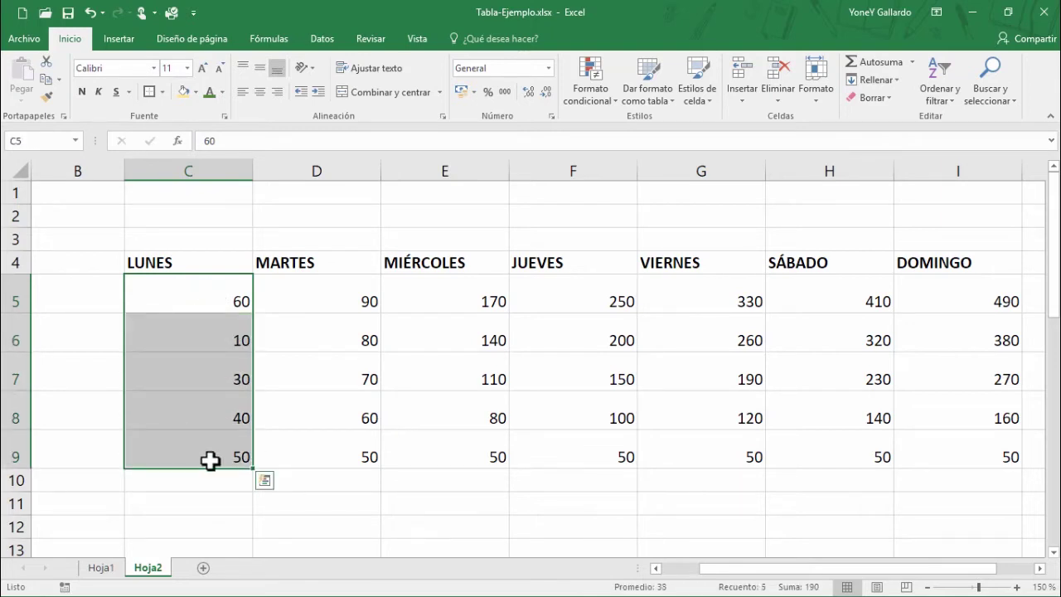
click(266, 481)
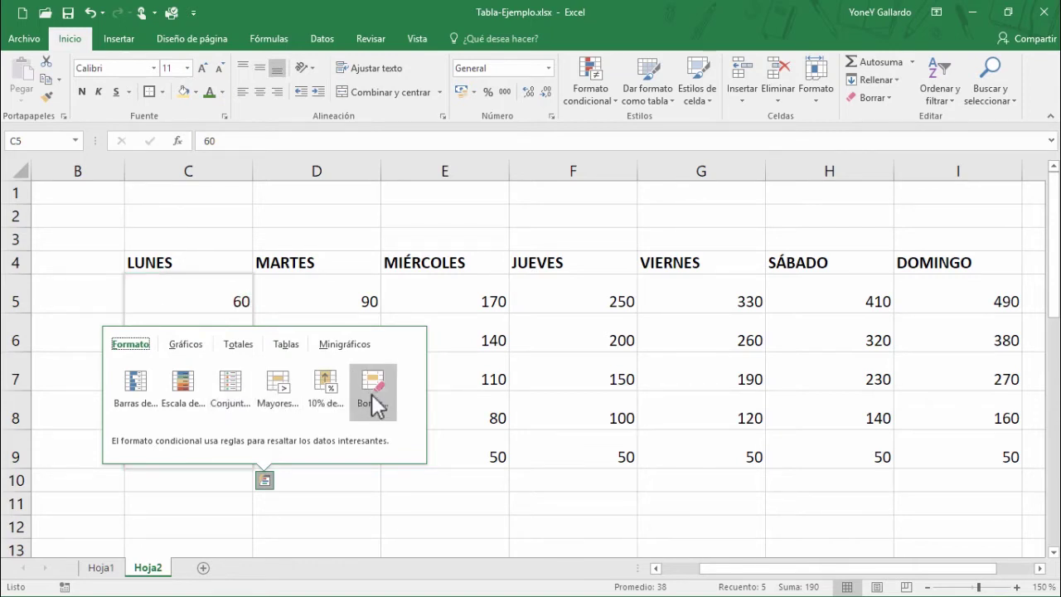
- Insert a Quick Analysis column chart of the LUNES values and move it below the headings
click(192, 347)
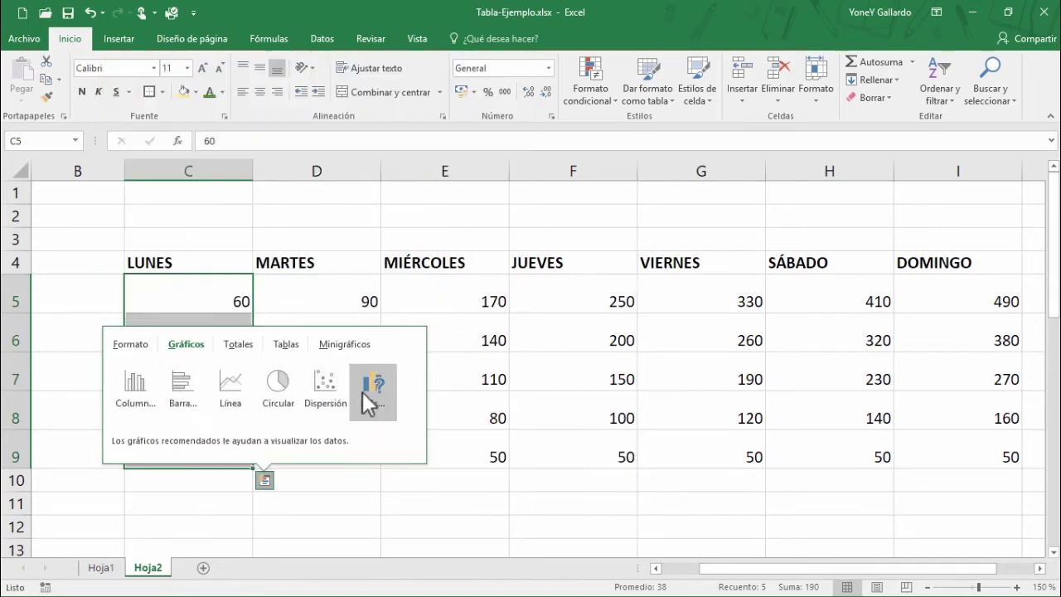
click(133, 396)
mouse_move(387, 230)
mouse_down()
mouse_move(428, 303)
mouse_move(489, 236)
mouse_up()
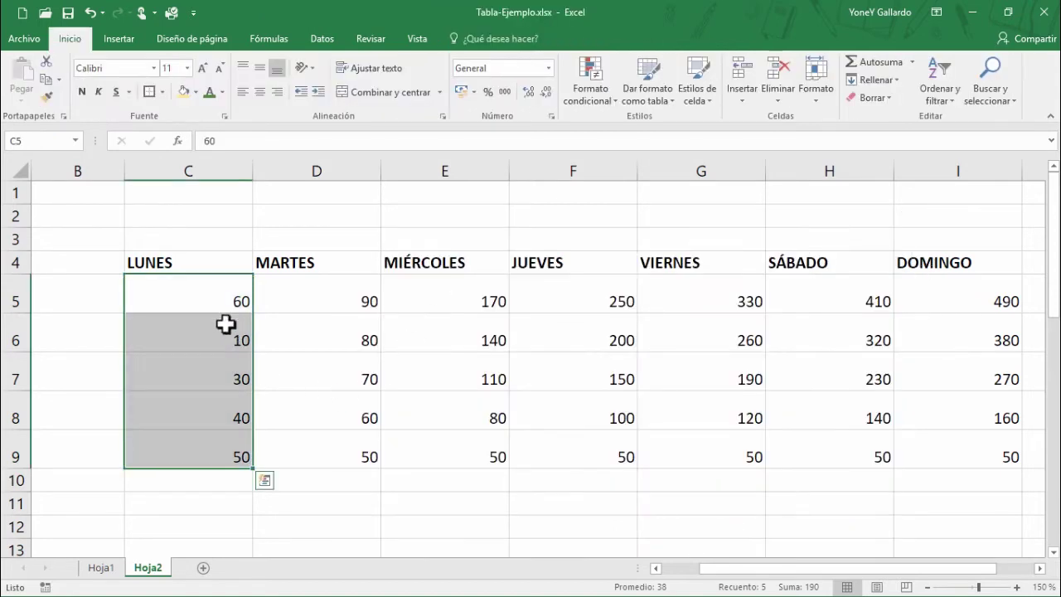
- Browse the Quick Analysis Totales options for C5:C9, such as the sum 190
click(263, 482)
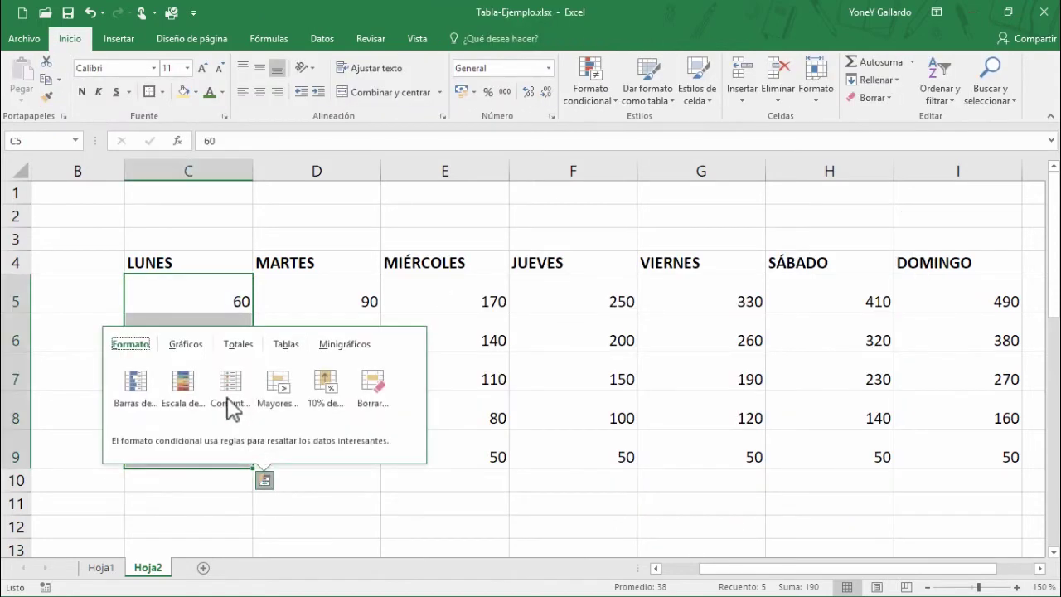
click(186, 343)
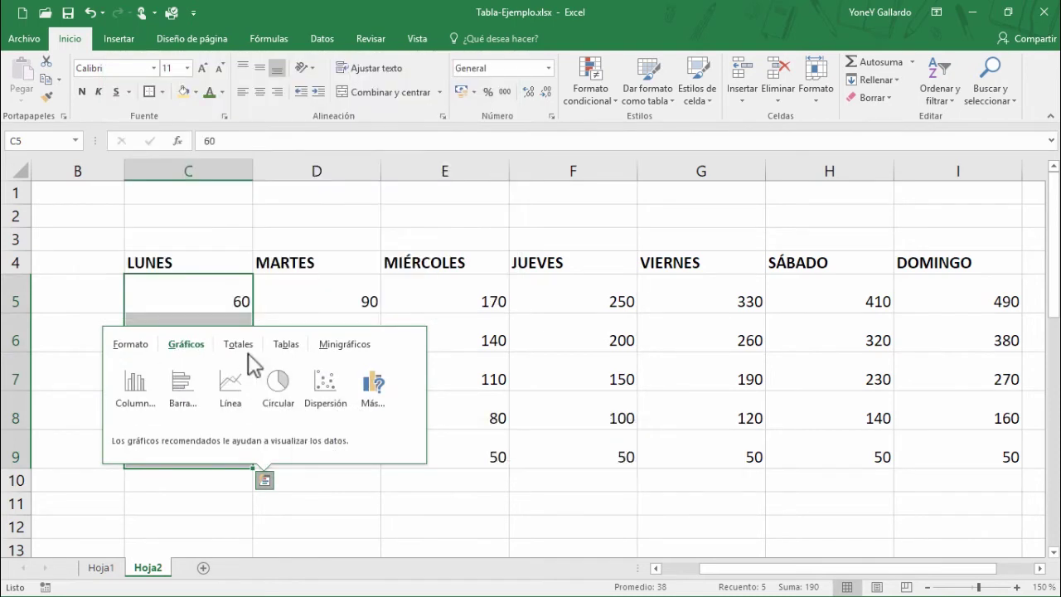
click(239, 345)
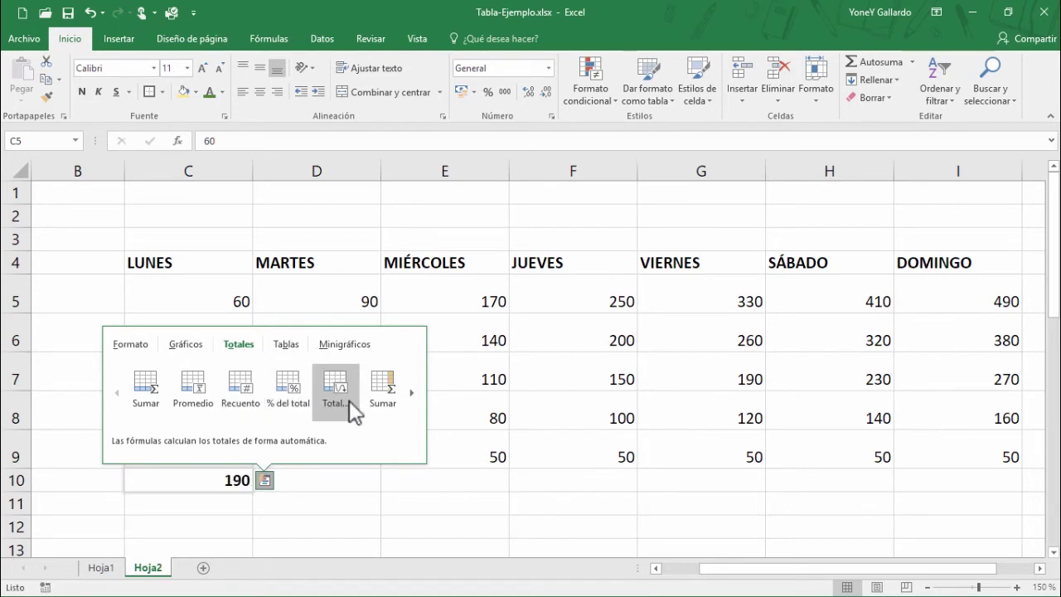
click(411, 391)
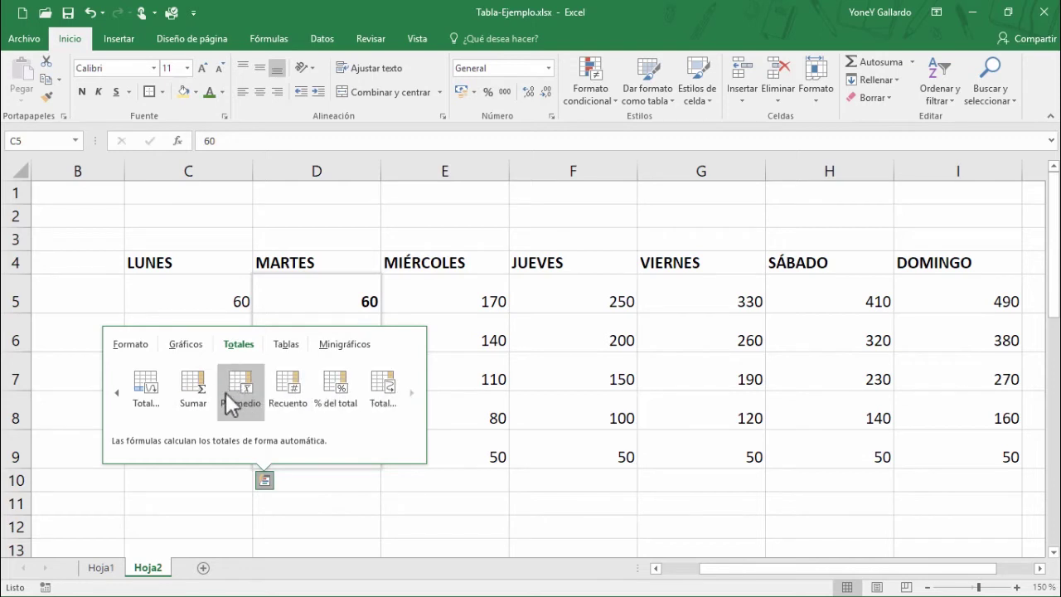
- Switch Quick Analysis to the Tablas suggestions for C5:C9
click(287, 348)
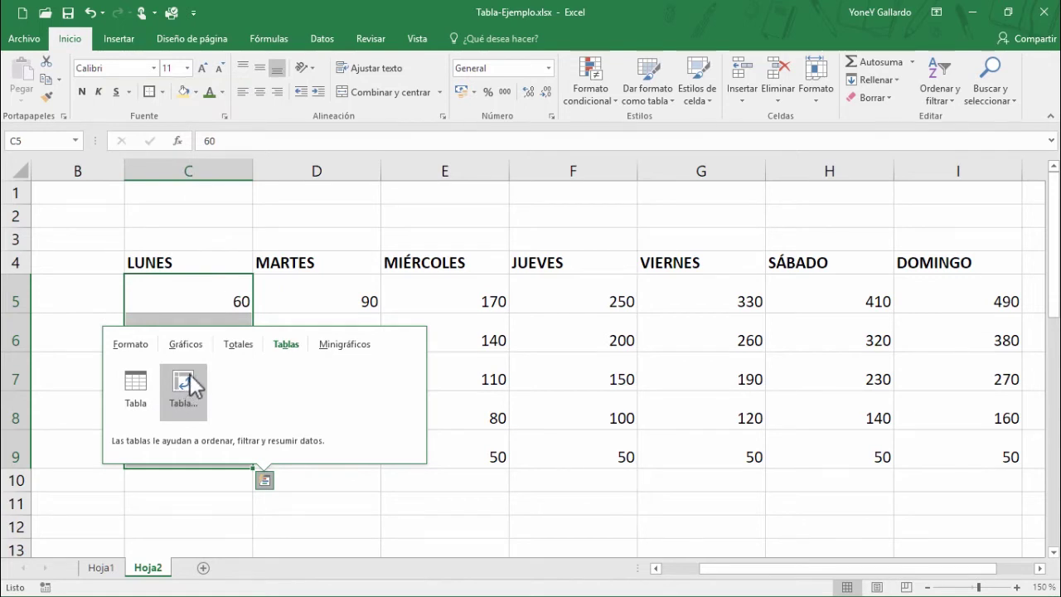
click(136, 391)
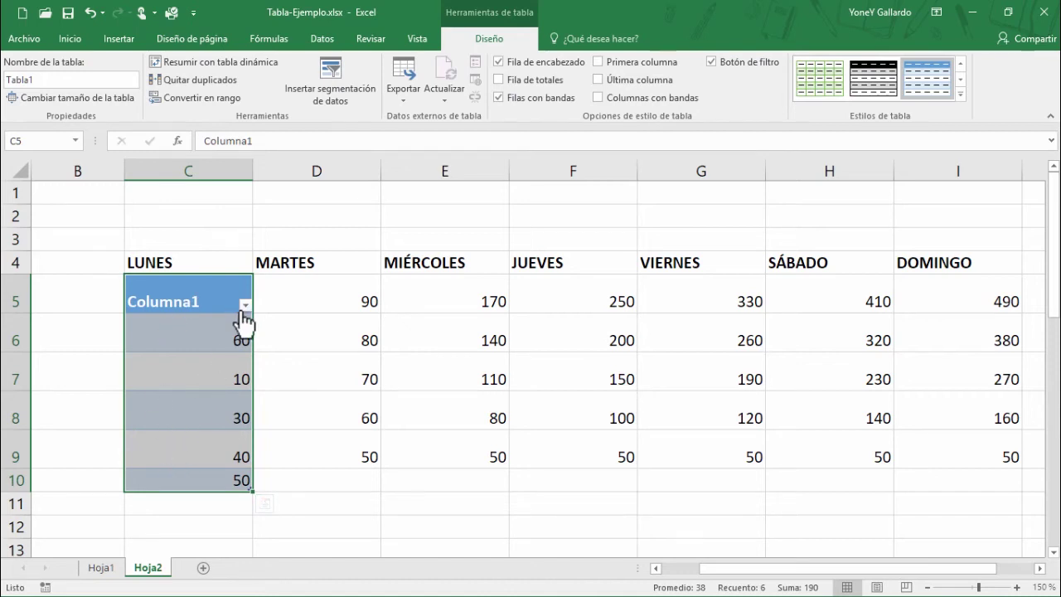
click(247, 307)
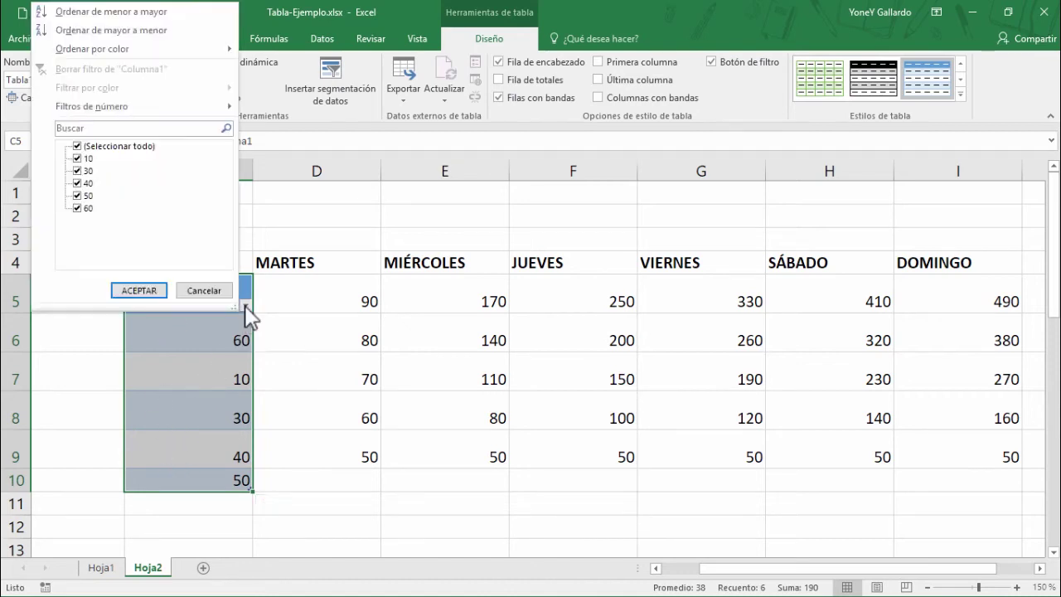
click(209, 293)
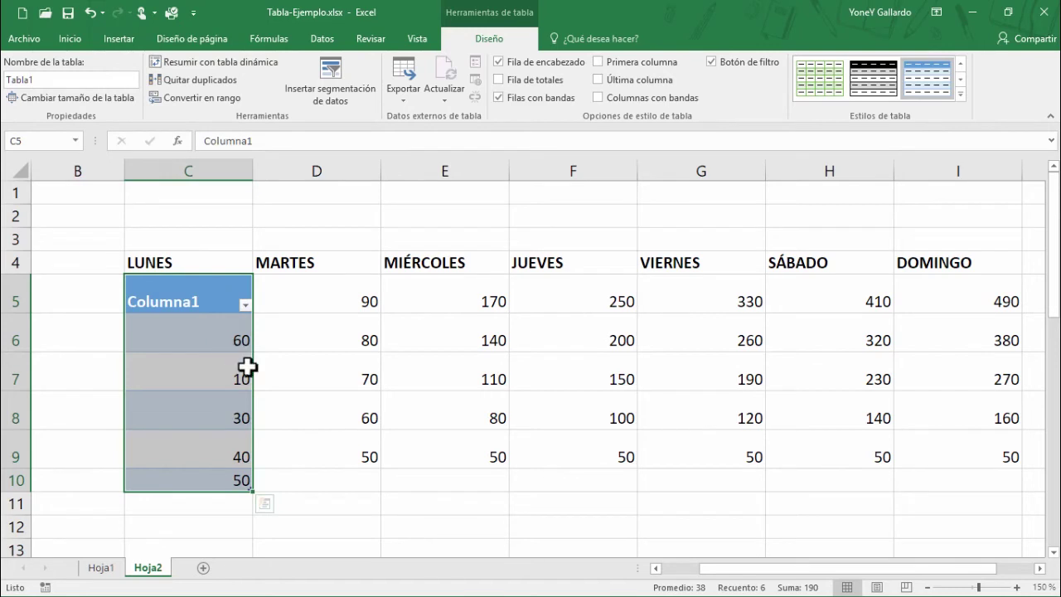
key(ctrl+z)
click(263, 480)
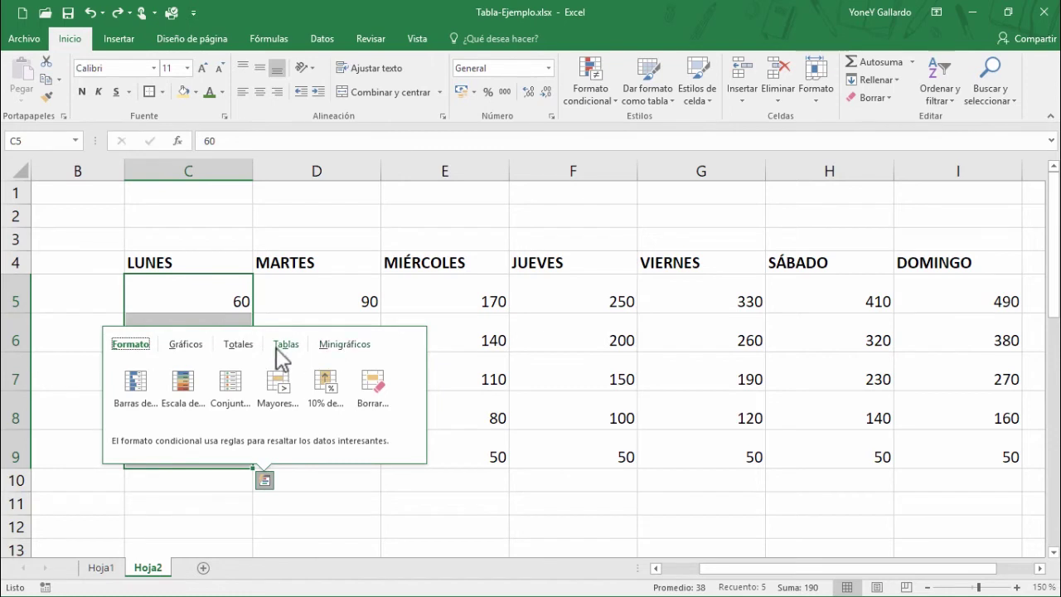
- Drag row 10's bottom border down to make it much taller, then select C5:C10
click(340, 347)
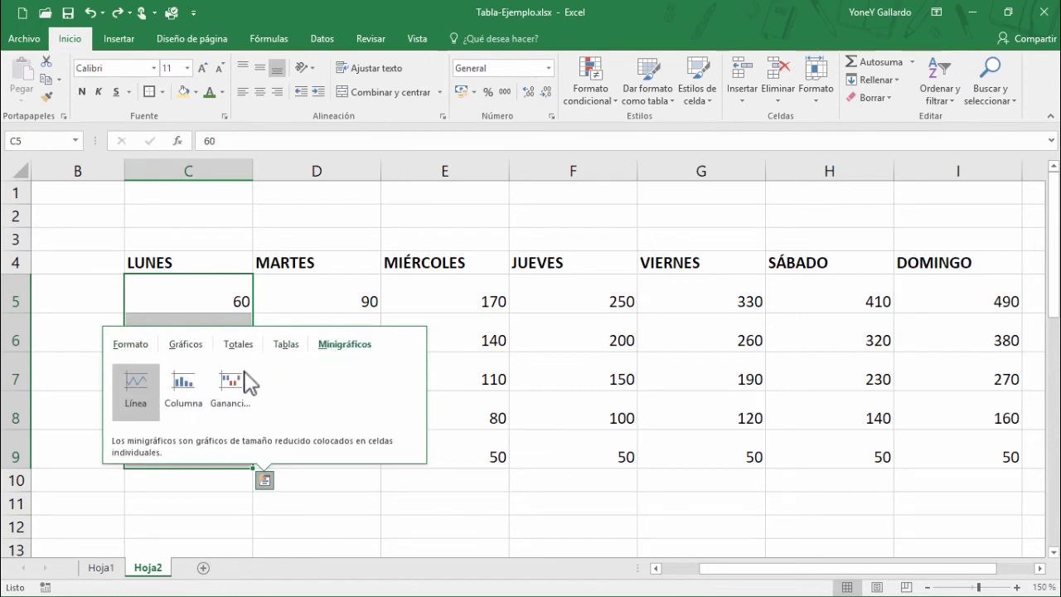
click(214, 490)
drag(20, 491, 20, 539)
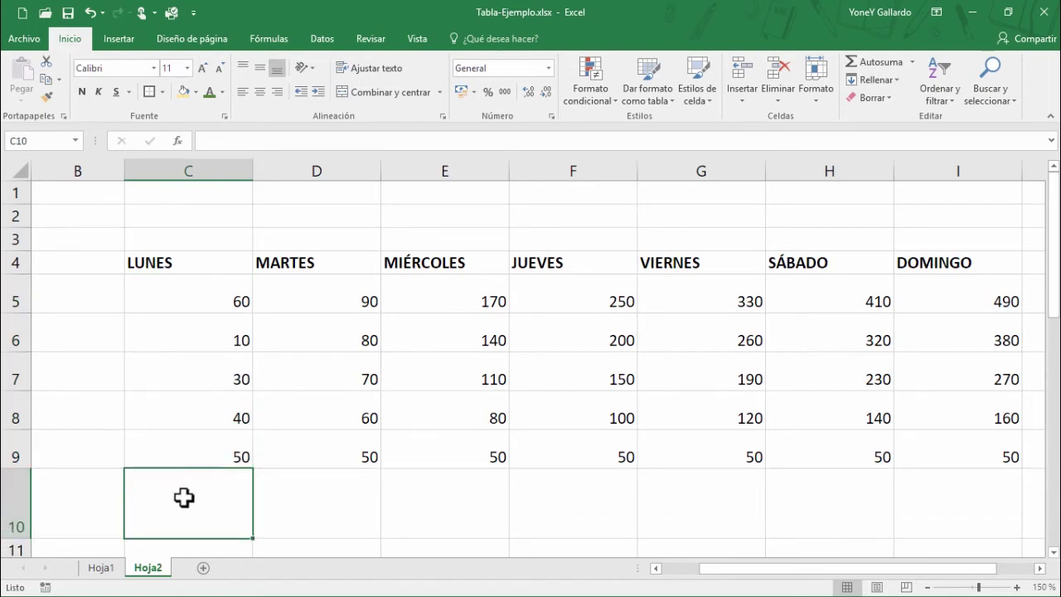
drag(220, 294, 207, 371)
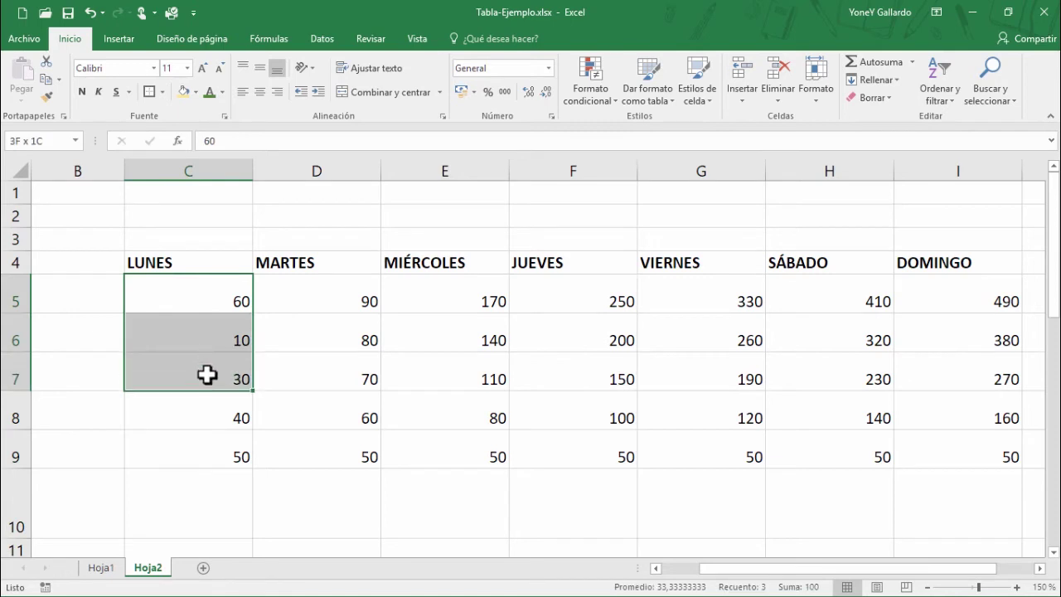
drag(207, 372, 203, 497)
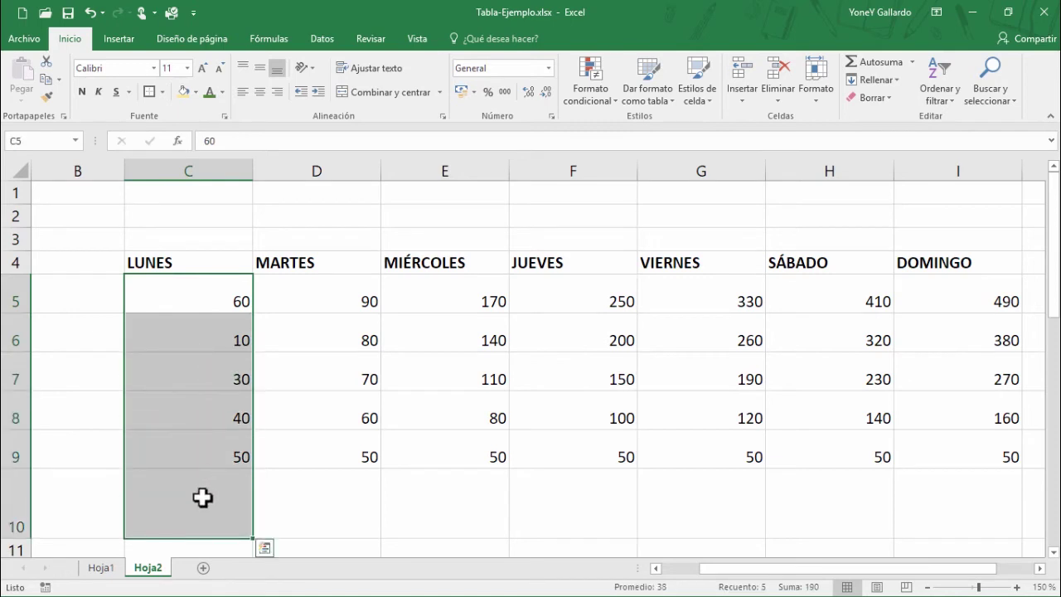
click(265, 549)
click(335, 408)
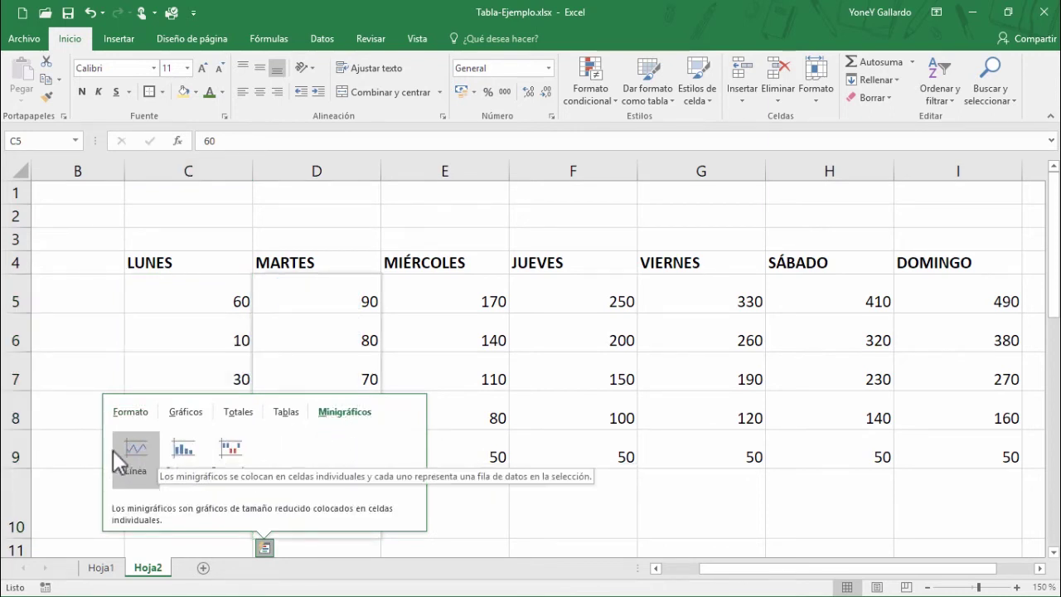
click(182, 452)
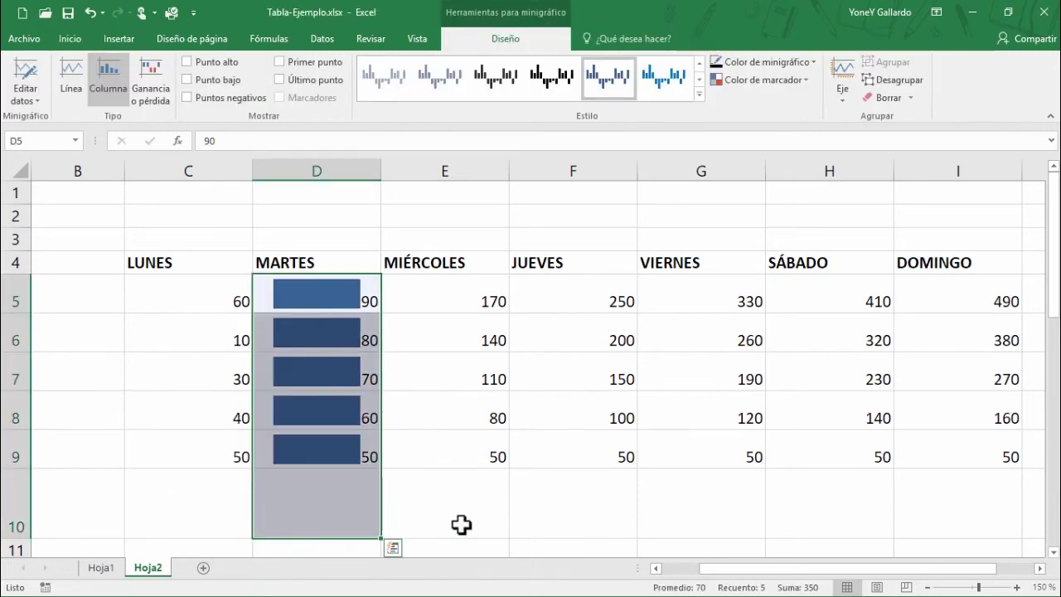
click(454, 524)
key(ctrl+z)
drag(1054, 249, 1055, 261)
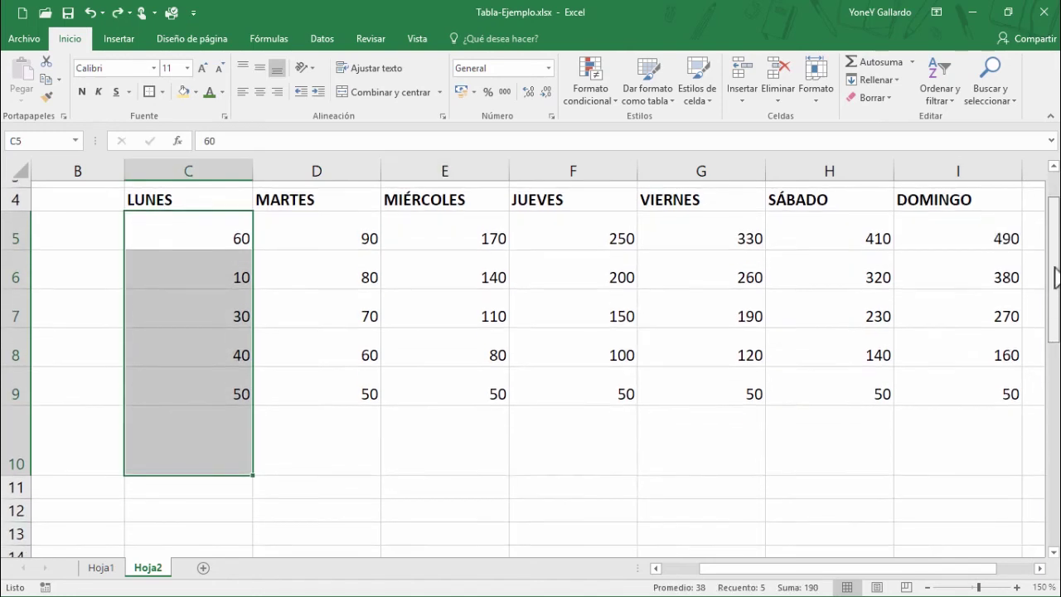
click(286, 485)
click(204, 441)
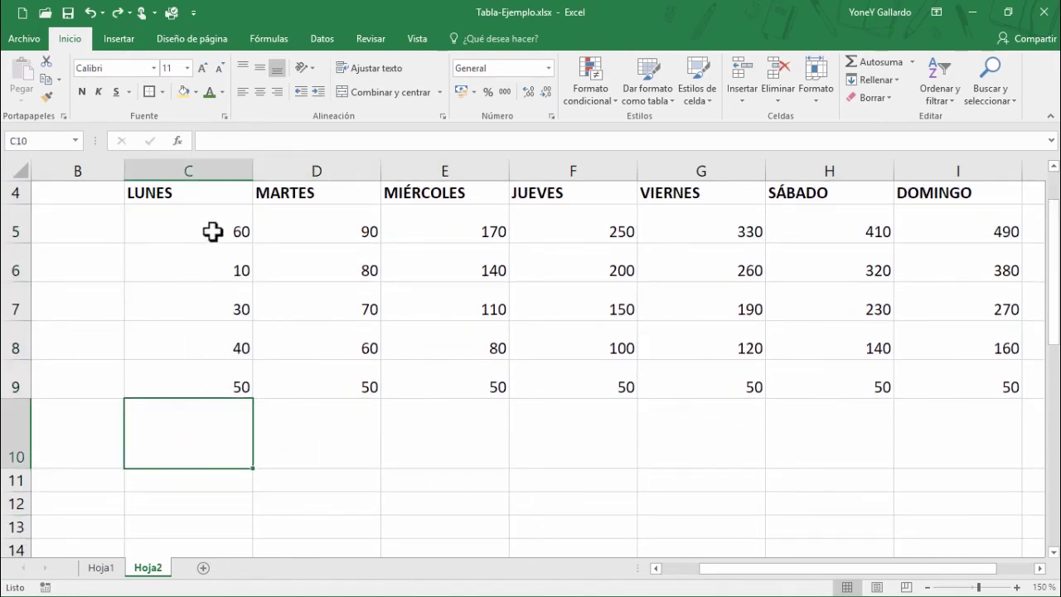
drag(213, 230, 183, 425)
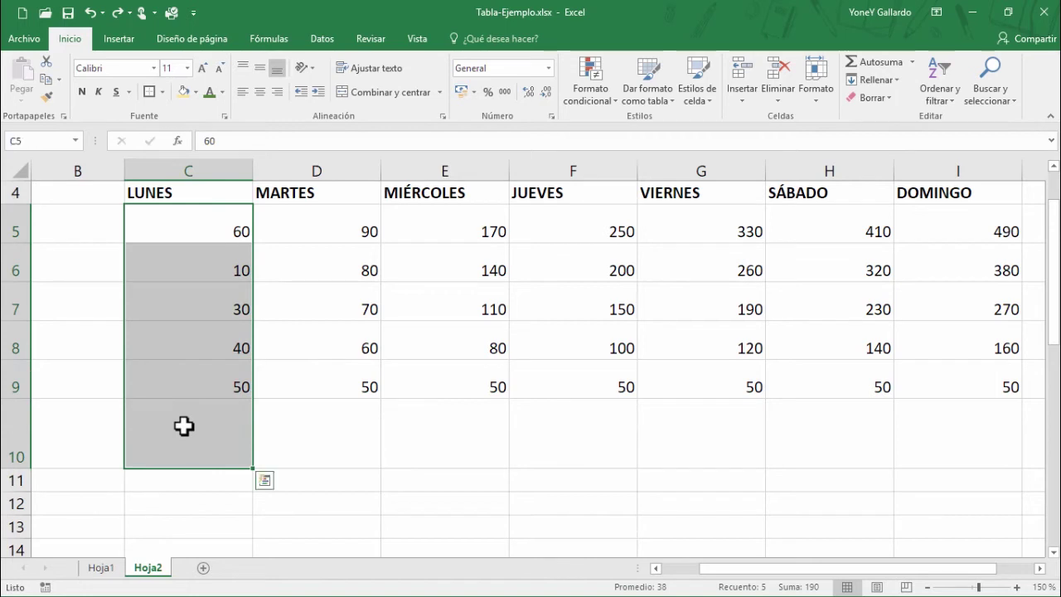
click(220, 343)
drag(192, 400, 204, 230)
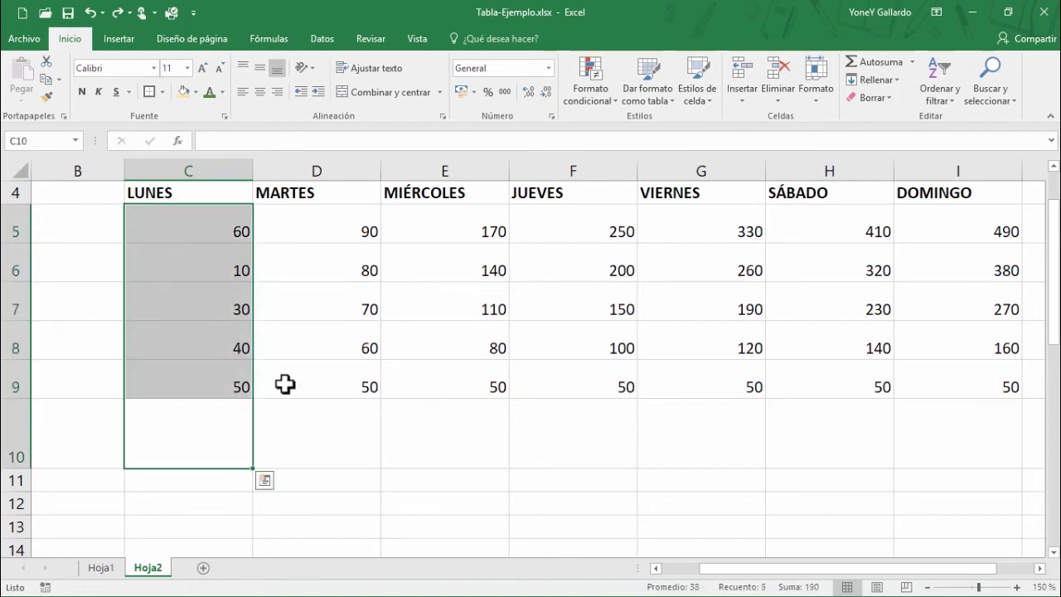
click(265, 485)
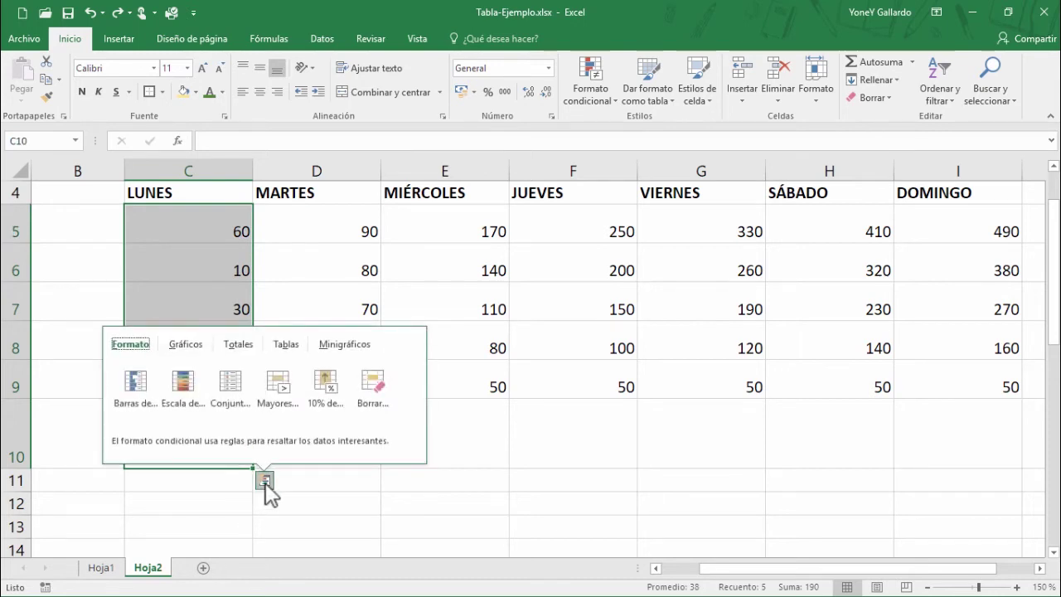
click(346, 344)
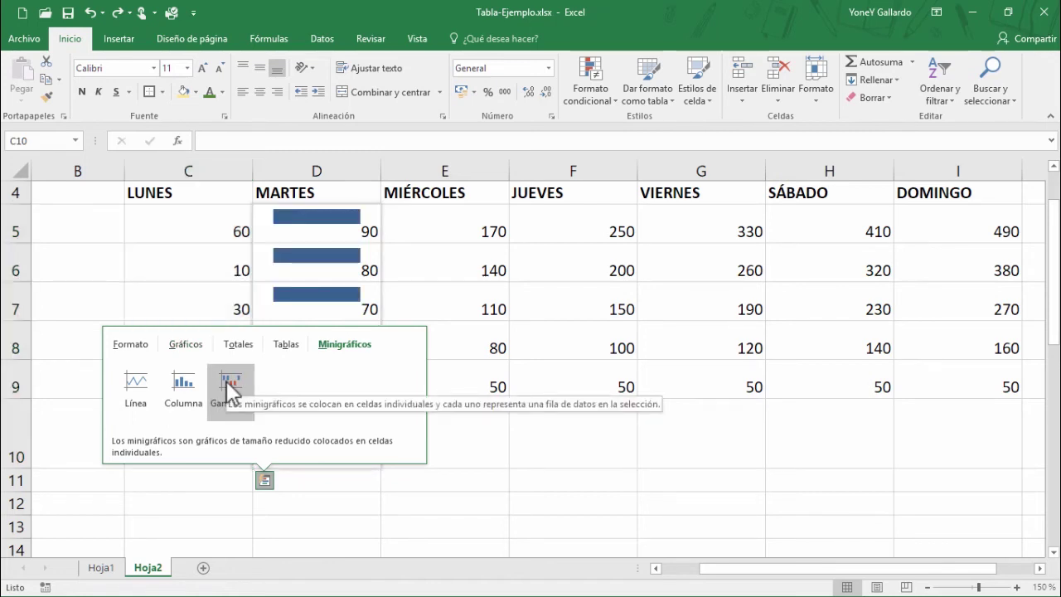
key(Escape)
click(310, 457)
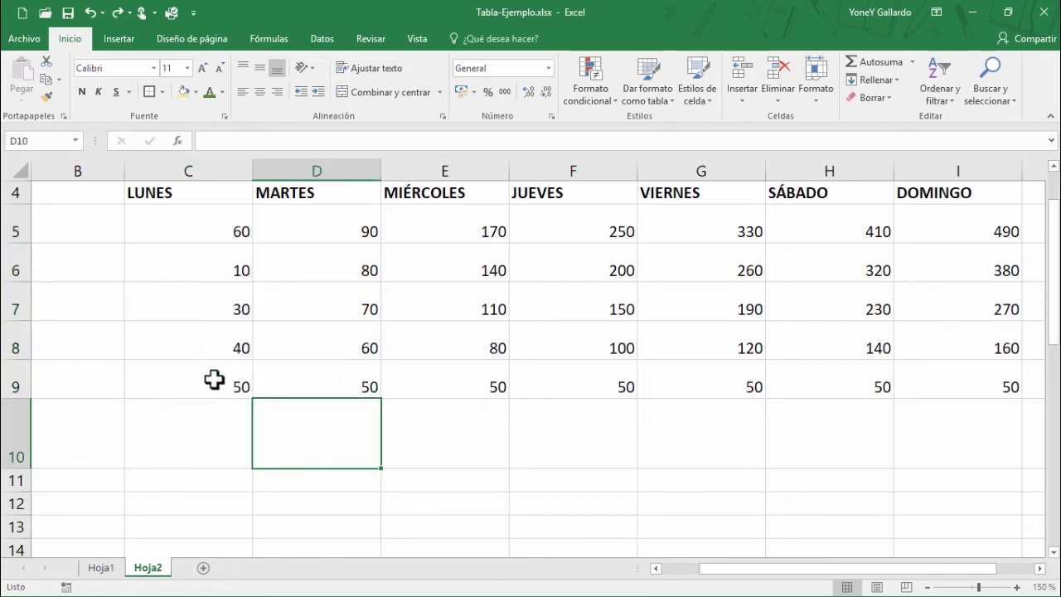
drag(215, 229, 204, 374)
click(266, 414)
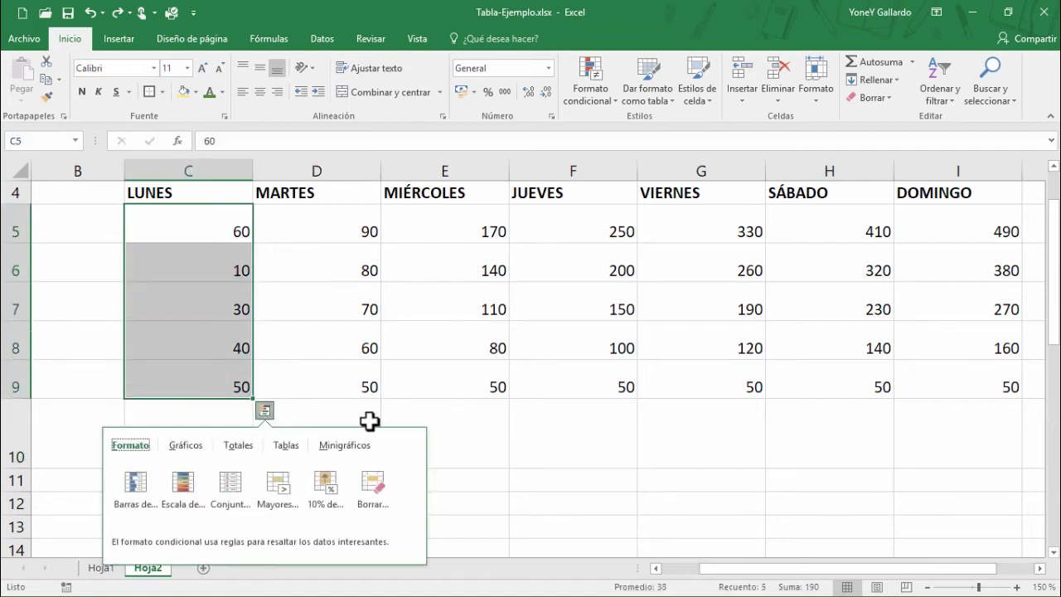
click(346, 446)
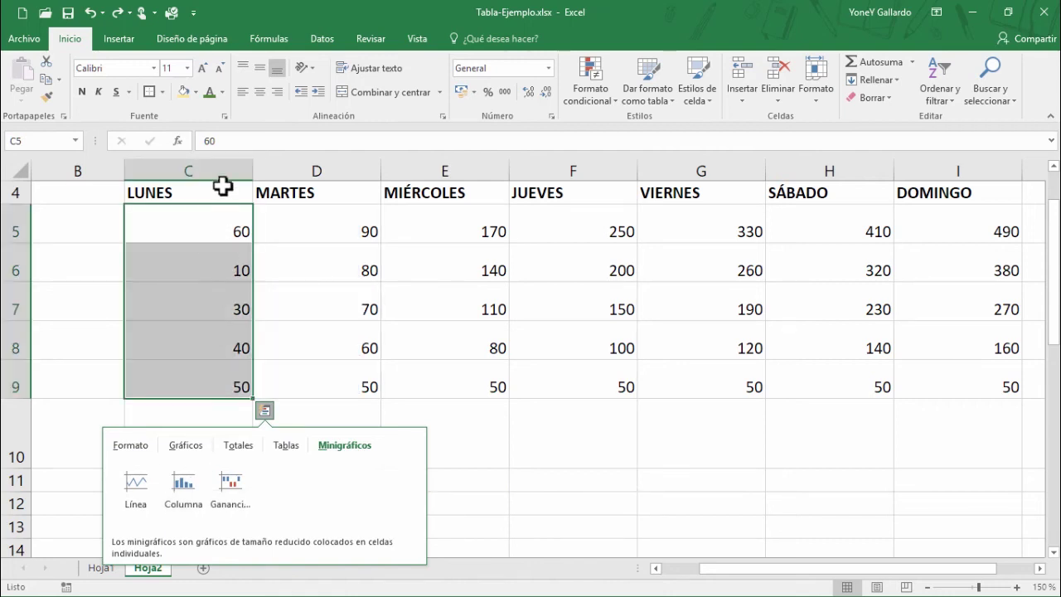
click(451, 455)
drag(213, 249, 199, 366)
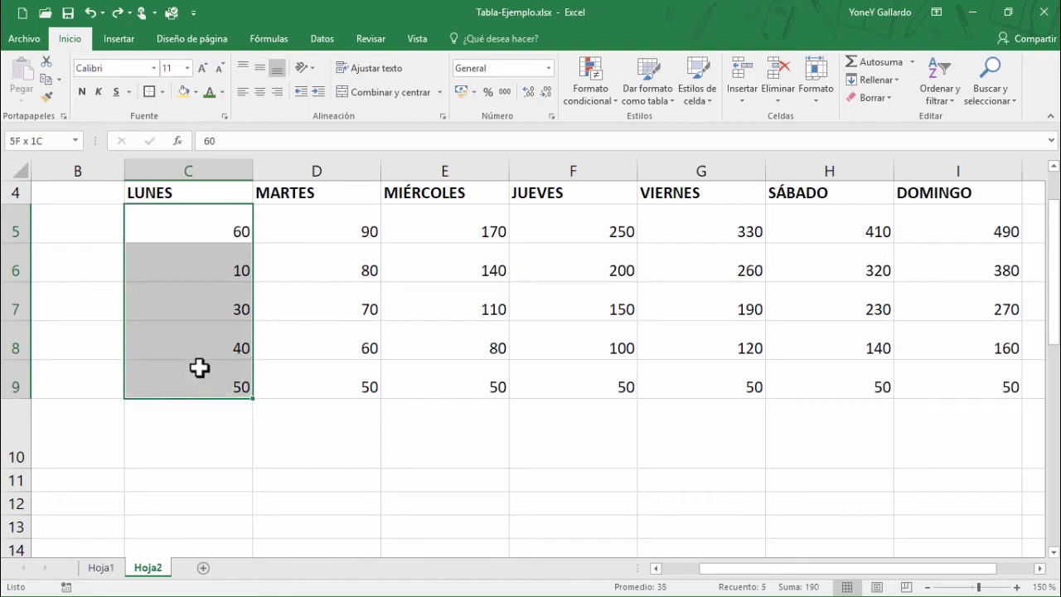
- Insert a Columna sparkline of data range C5:C9 at location $C$10
click(119, 39)
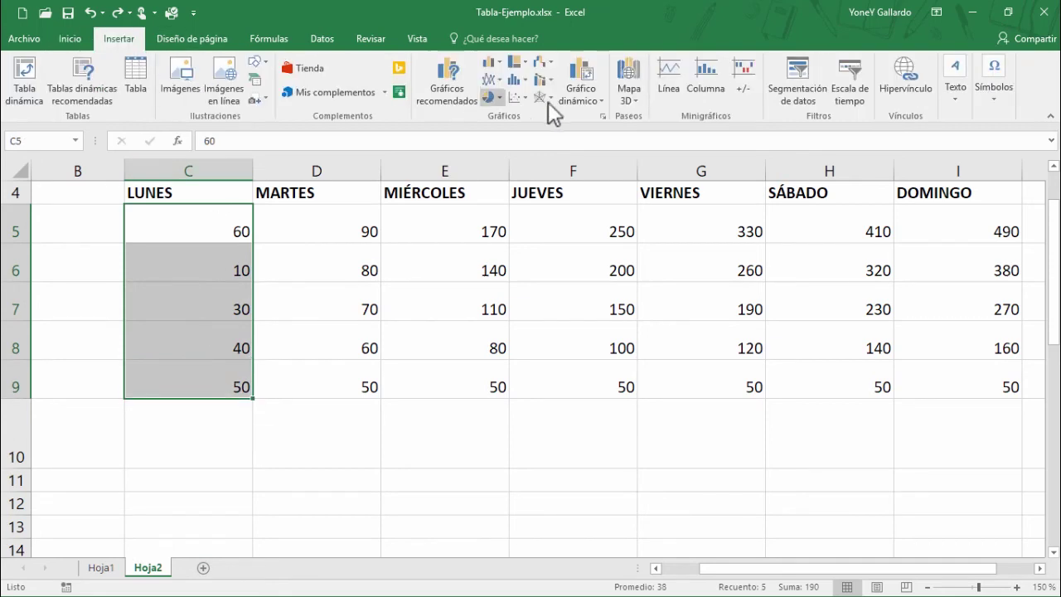
click(707, 83)
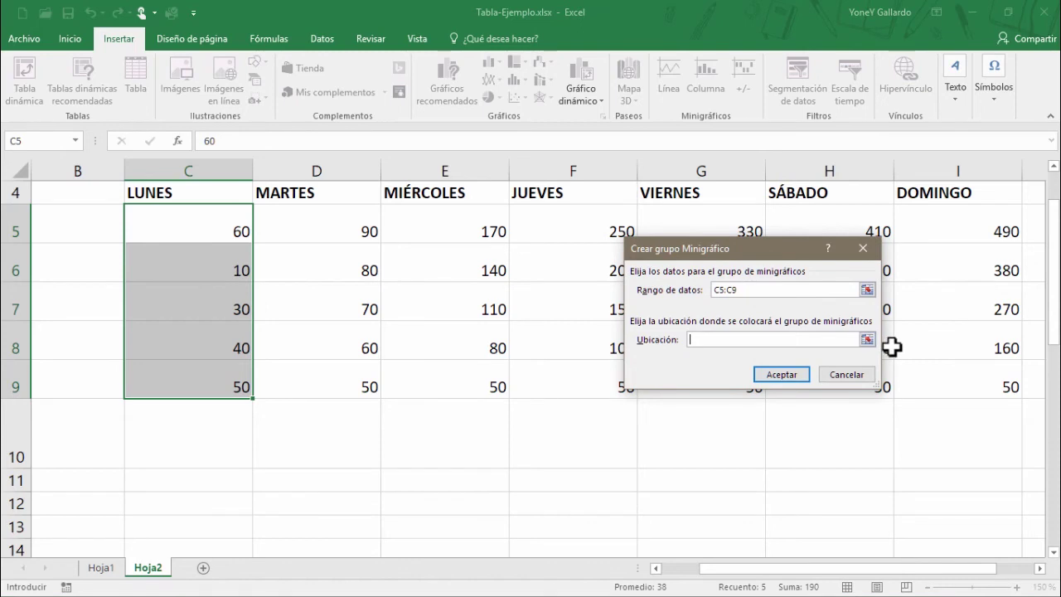
click(866, 340)
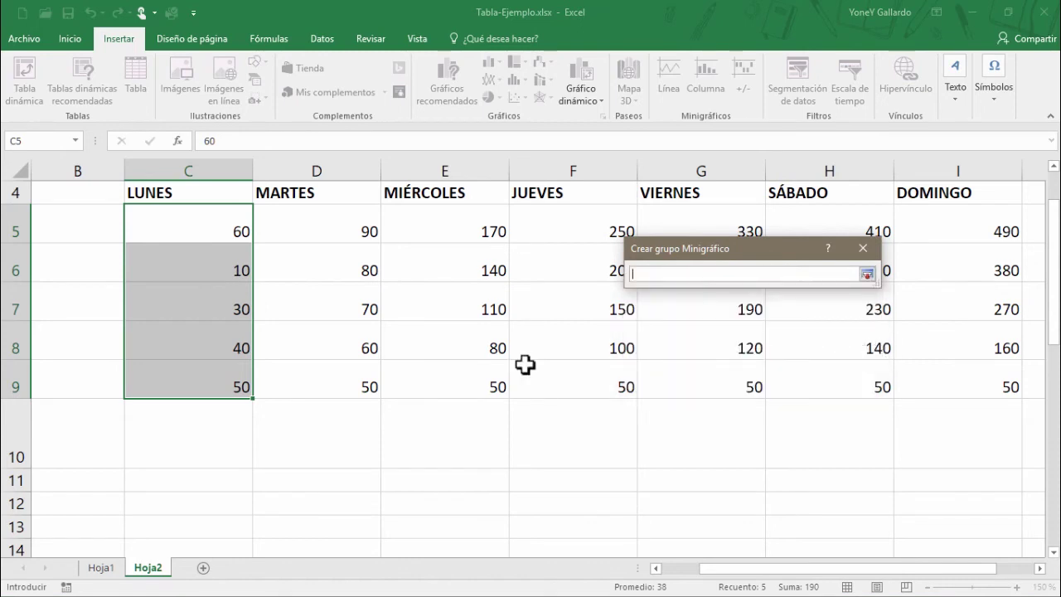
click(171, 428)
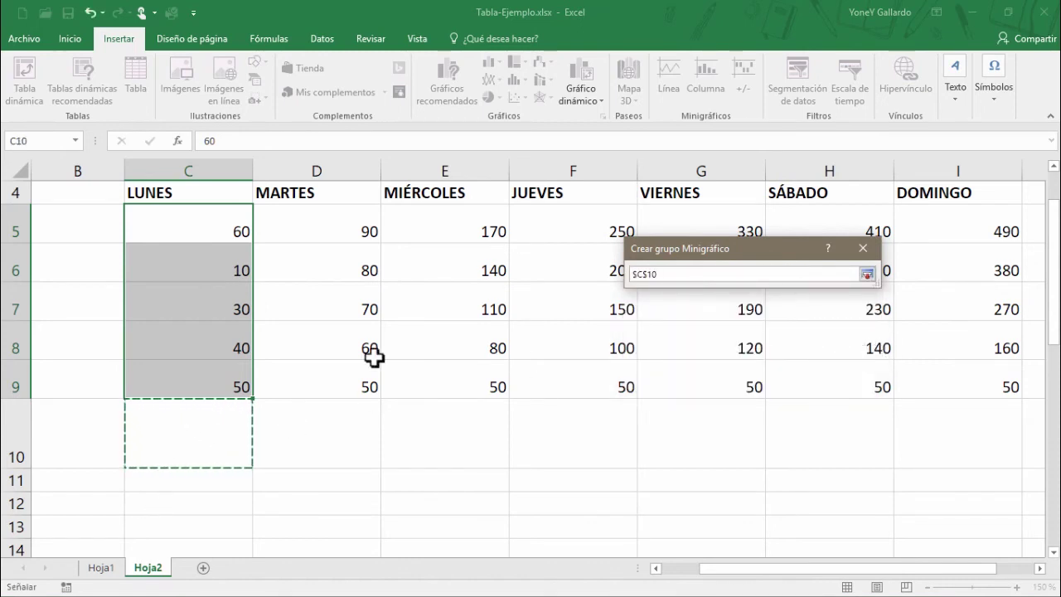
click(868, 274)
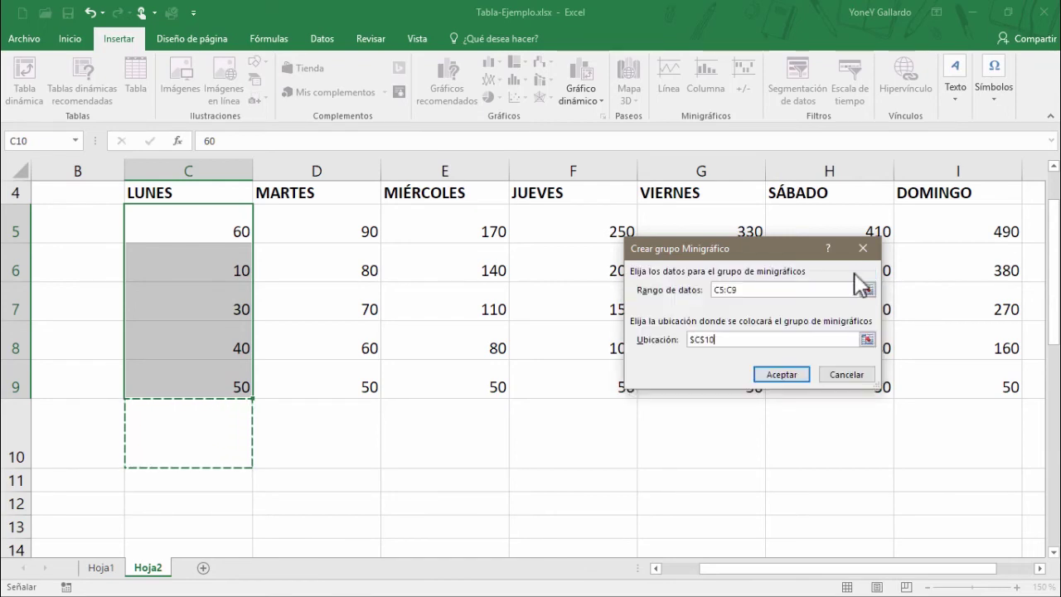
click(785, 376)
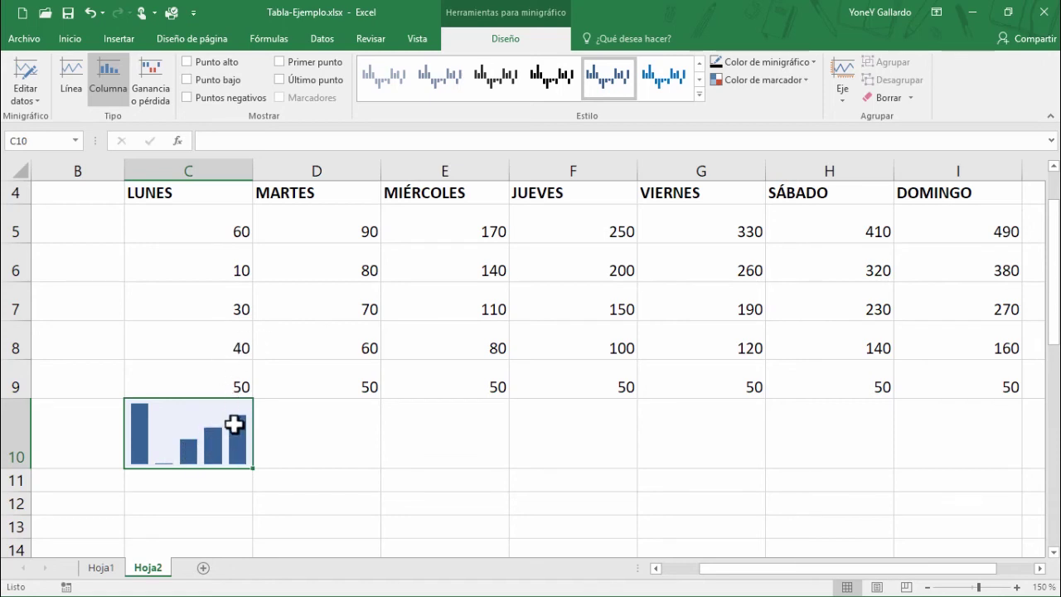
- Select the MARTES values D5:D9 and preview the Quick Analysis Minigráficos options, then close the panel
click(296, 429)
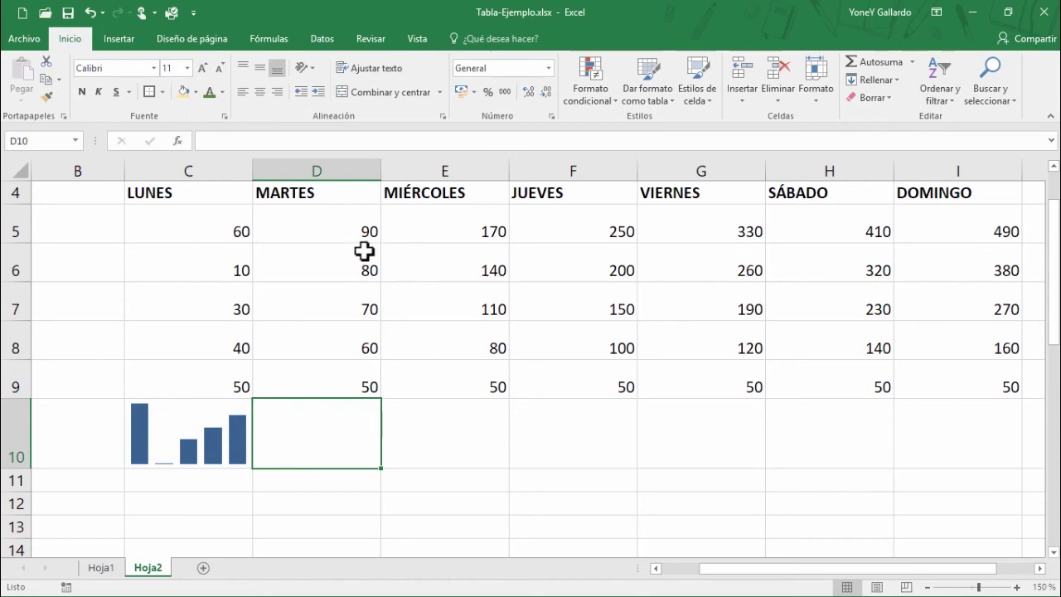
drag(351, 229, 334, 383)
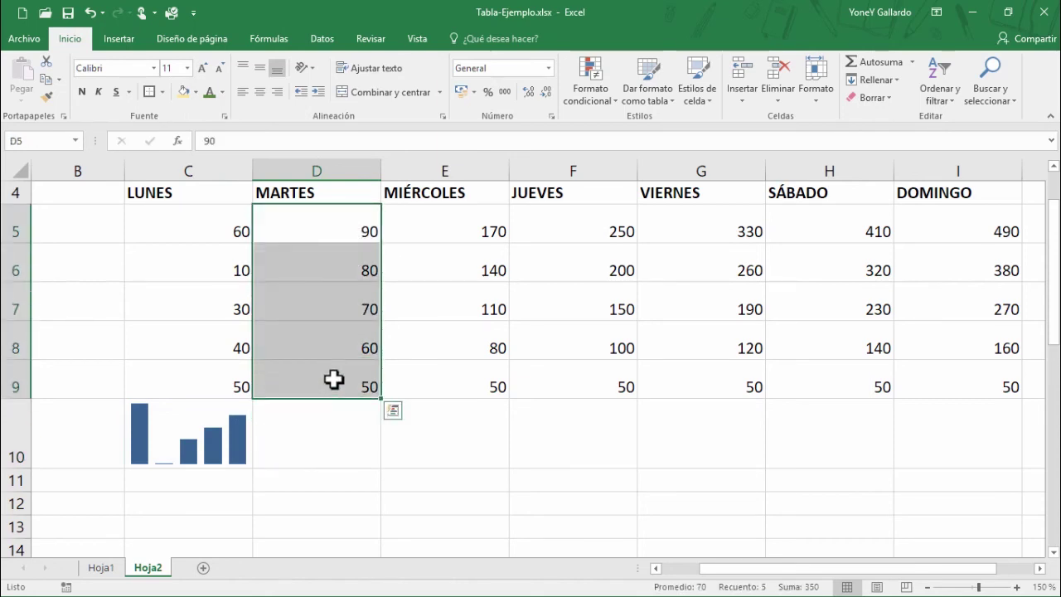
click(117, 39)
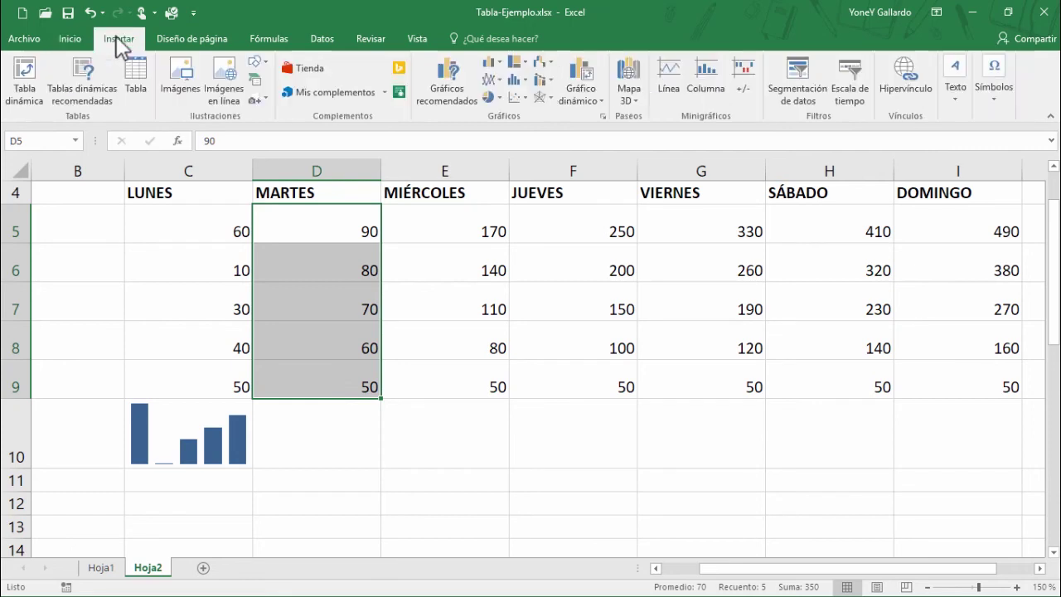
mouse_move(349, 361)
click(396, 412)
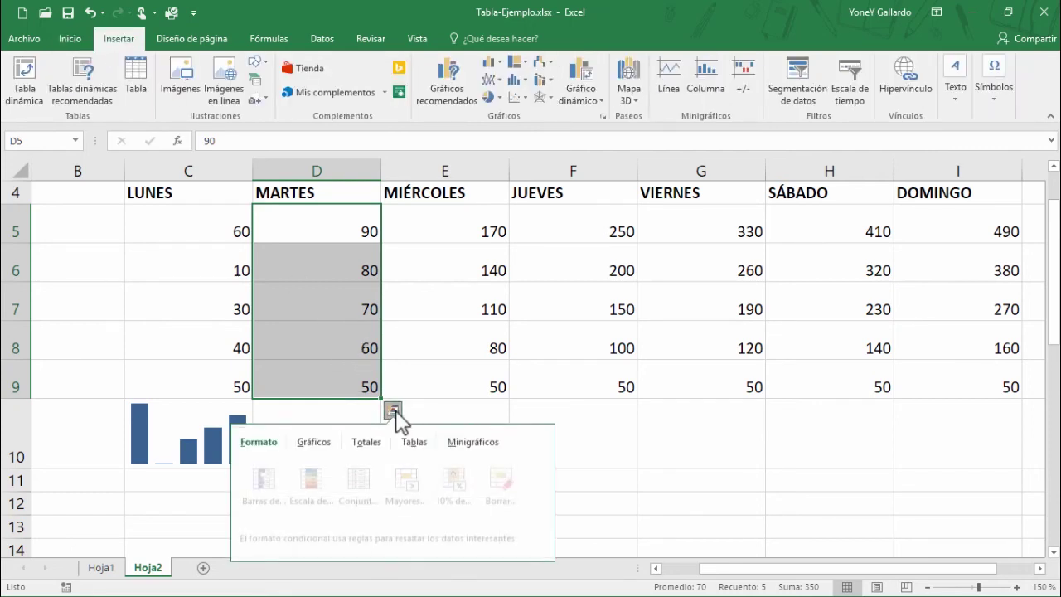
click(473, 447)
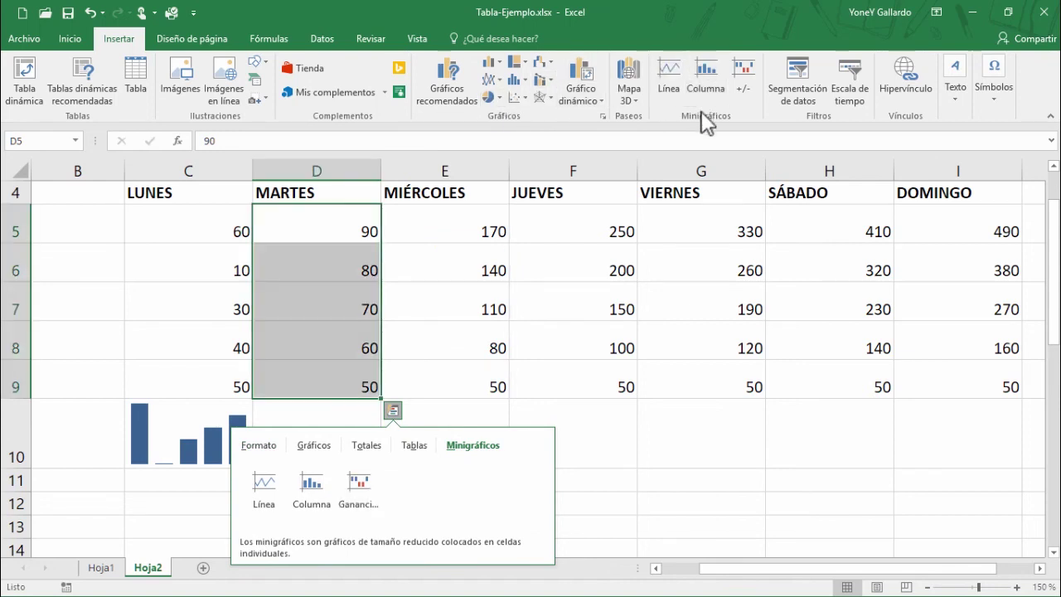
click(133, 42)
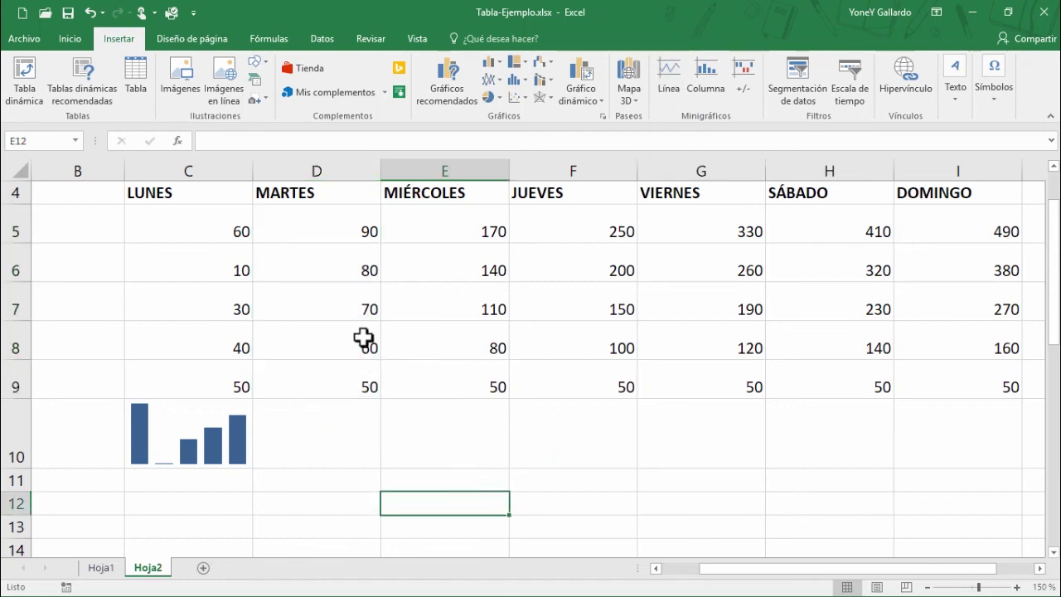
- Change D7 to 10 and D9 to 30, then reselect the MARTES range D5:D9
click(359, 304)
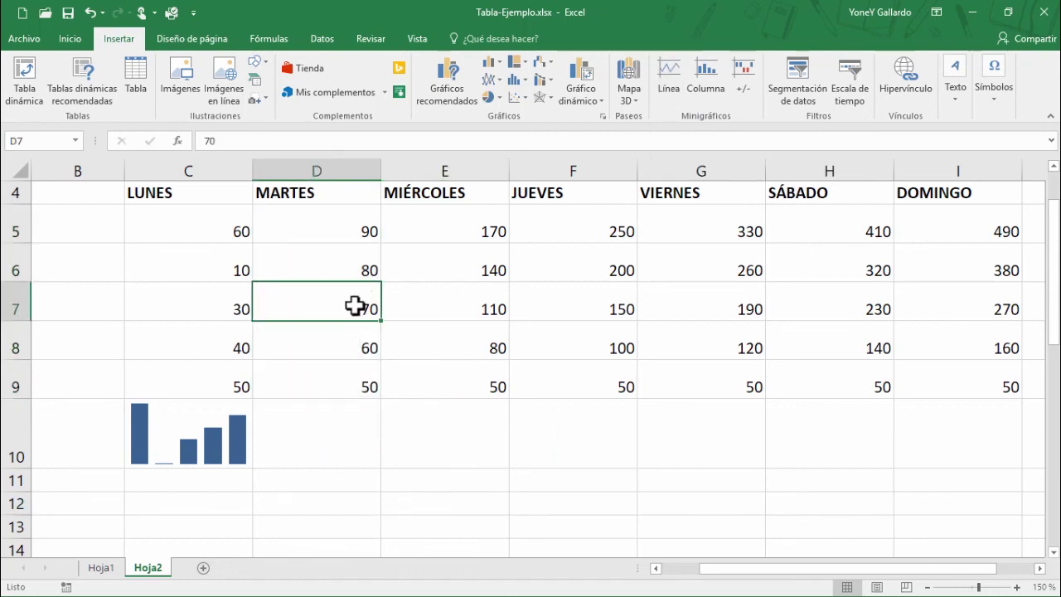
text(10)
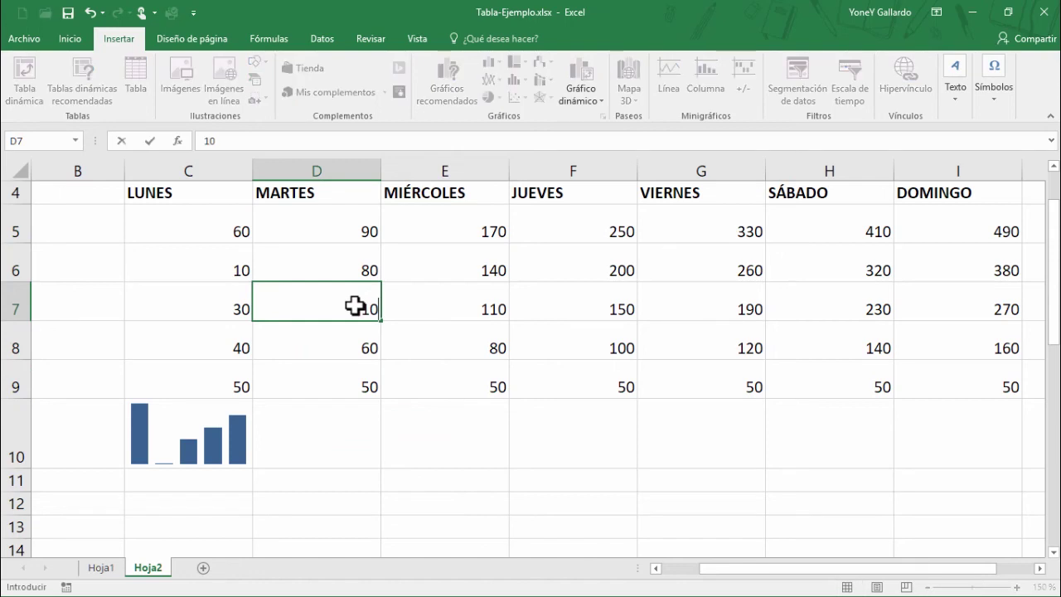
key(Return)
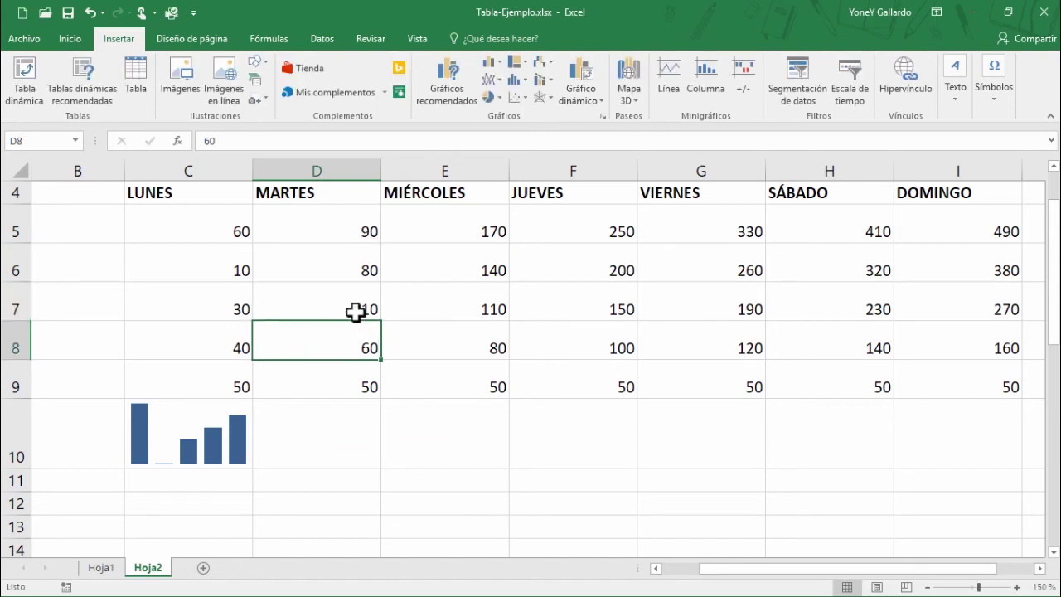
drag(351, 240, 345, 368)
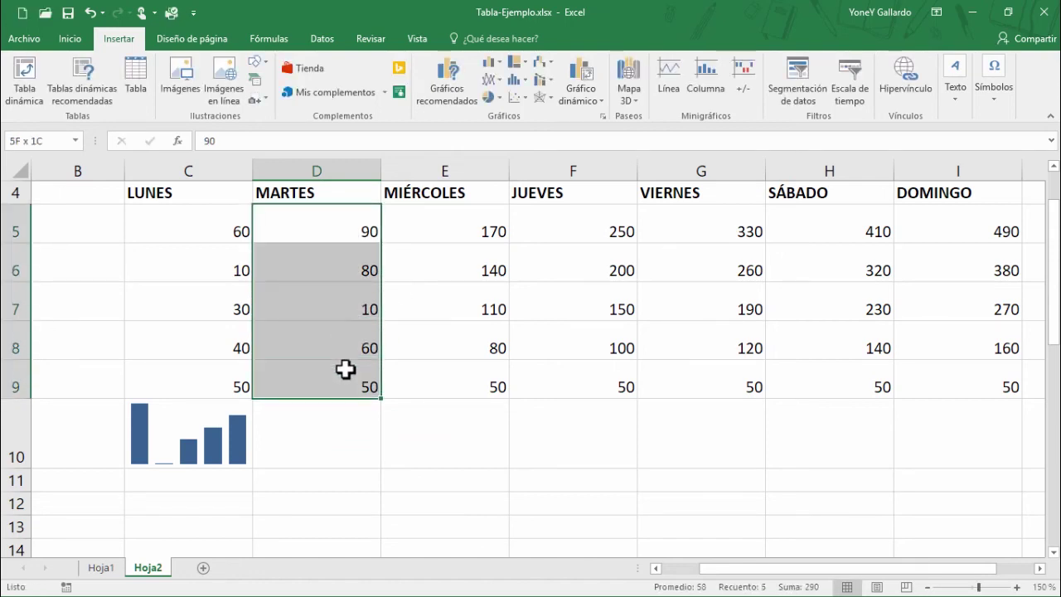
click(354, 384)
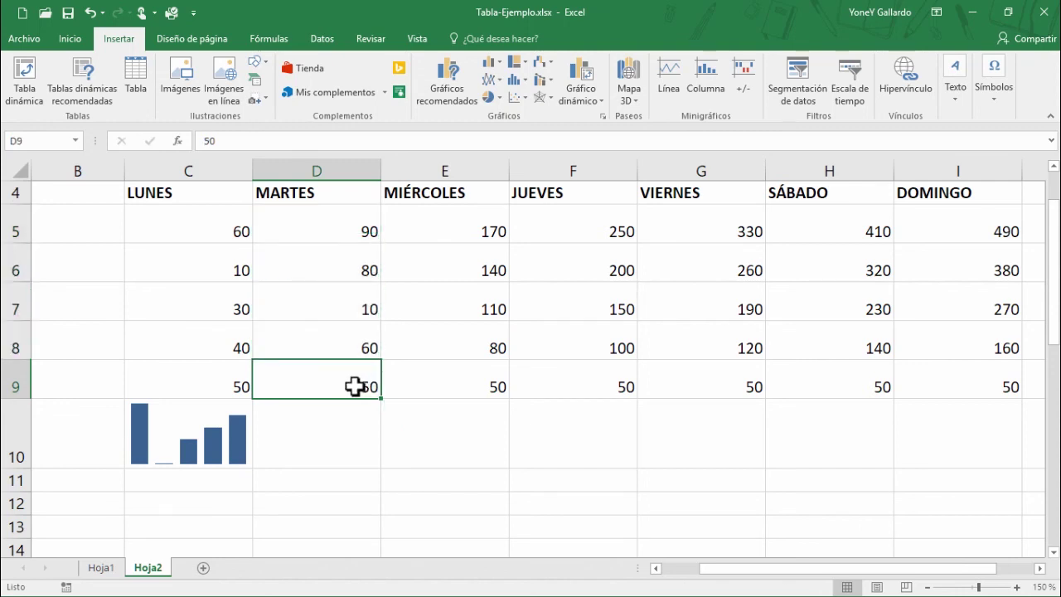
text(30)
key(Return)
drag(353, 233, 332, 370)
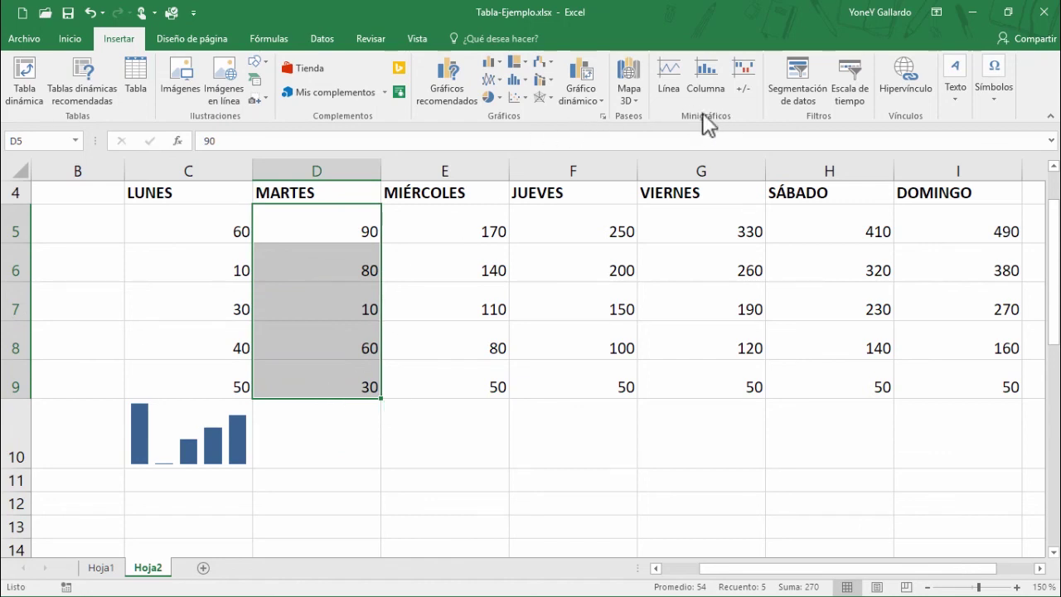
- Insert a Línea sparkline for data range D5:D9 with location $D$10
click(672, 88)
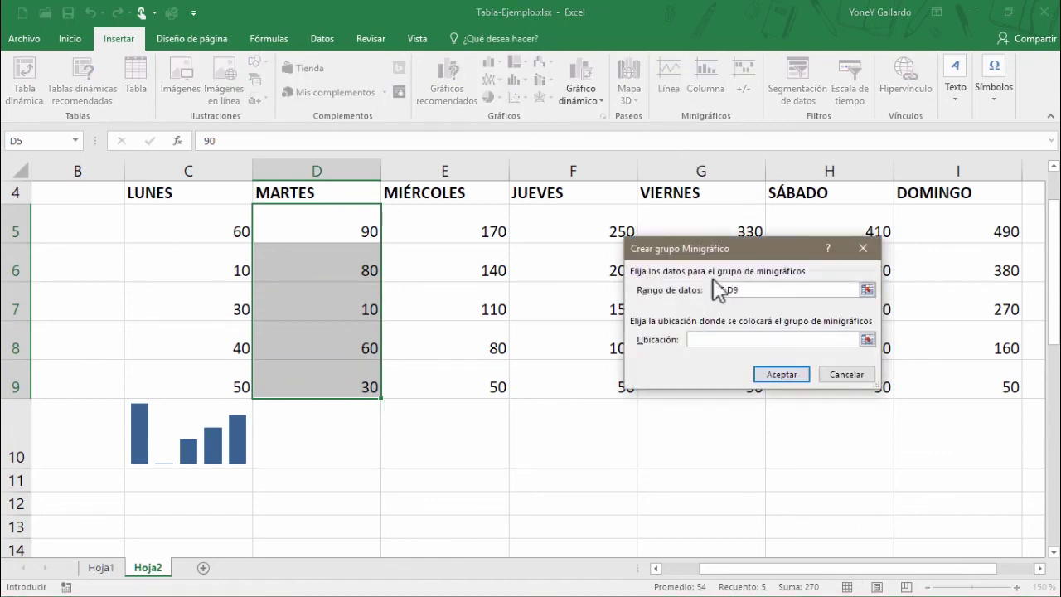
click(867, 339)
click(316, 433)
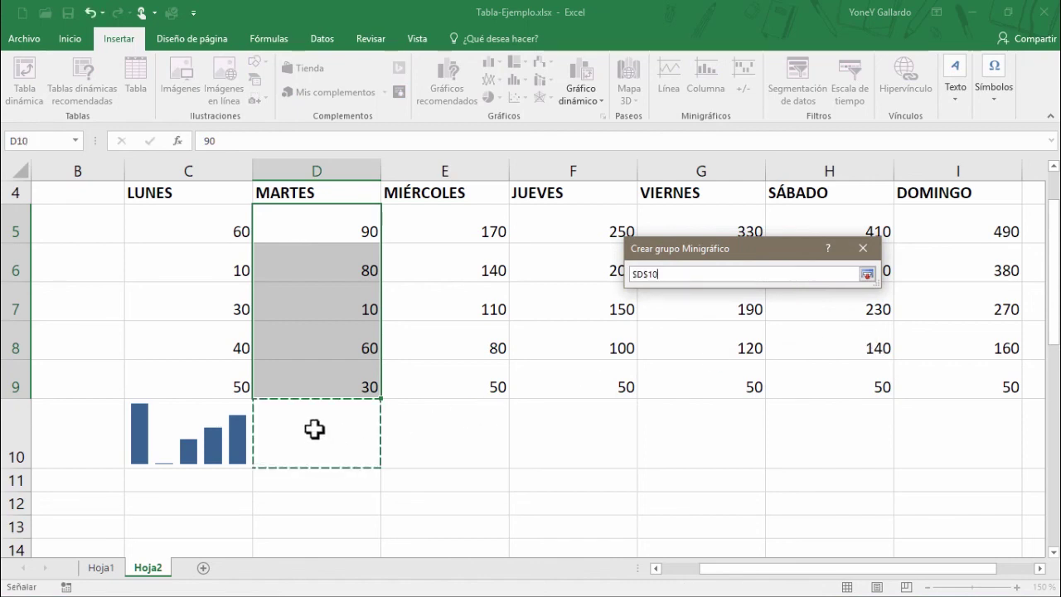
click(867, 274)
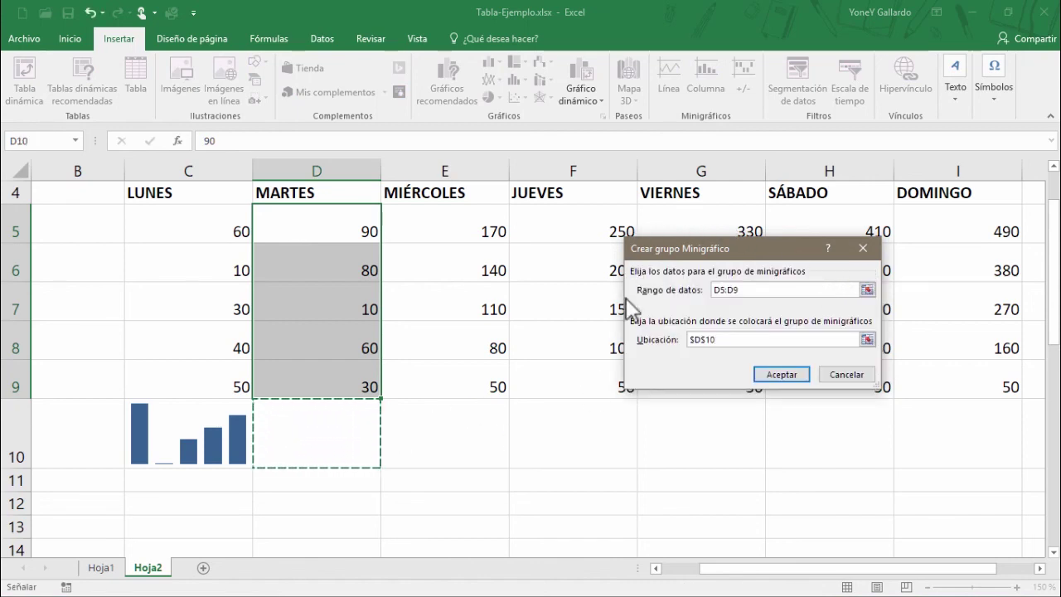
click(780, 375)
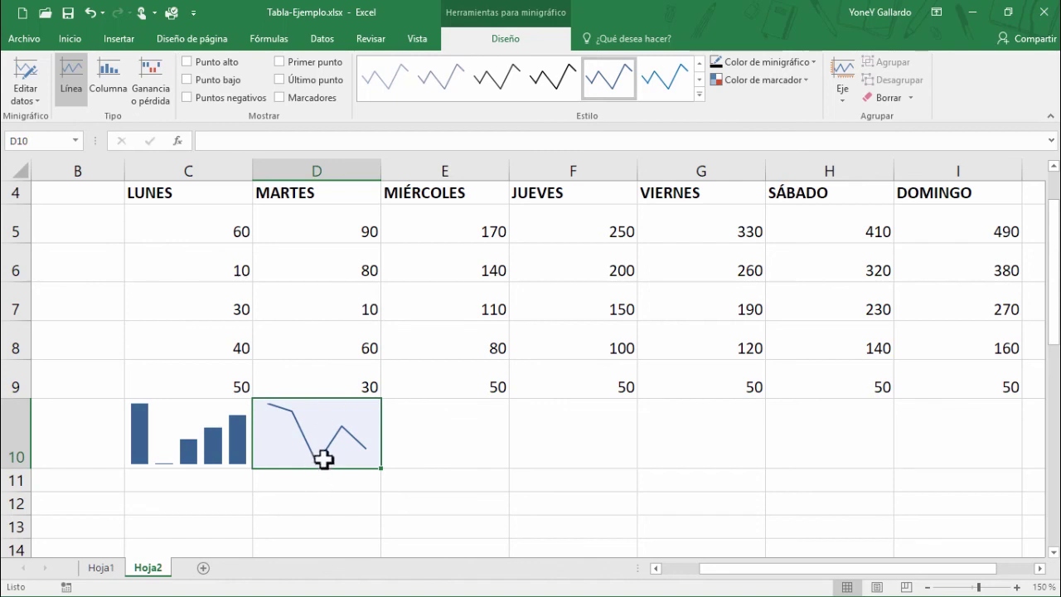
click(461, 458)
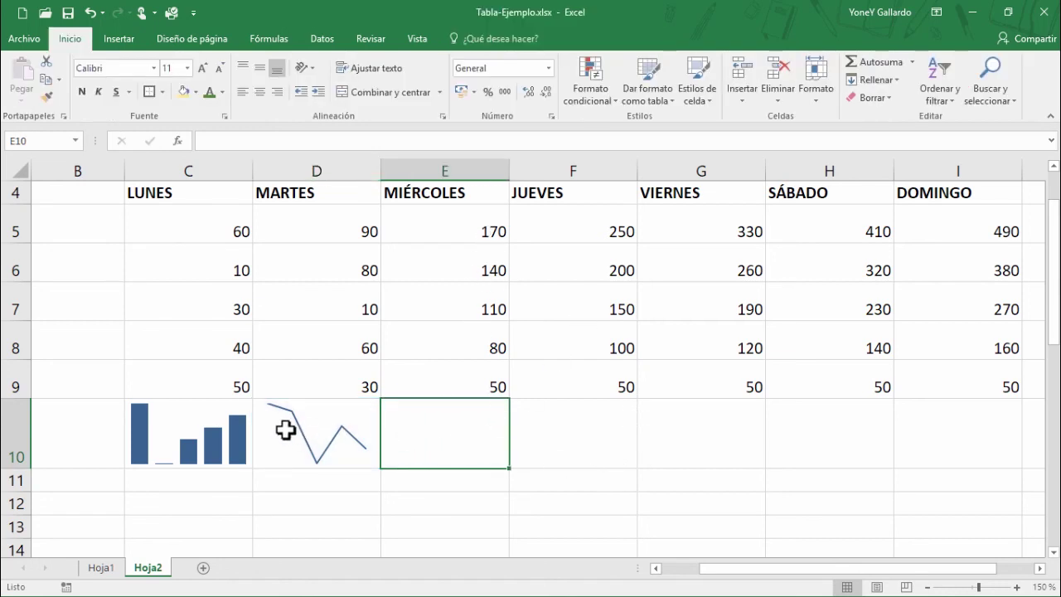